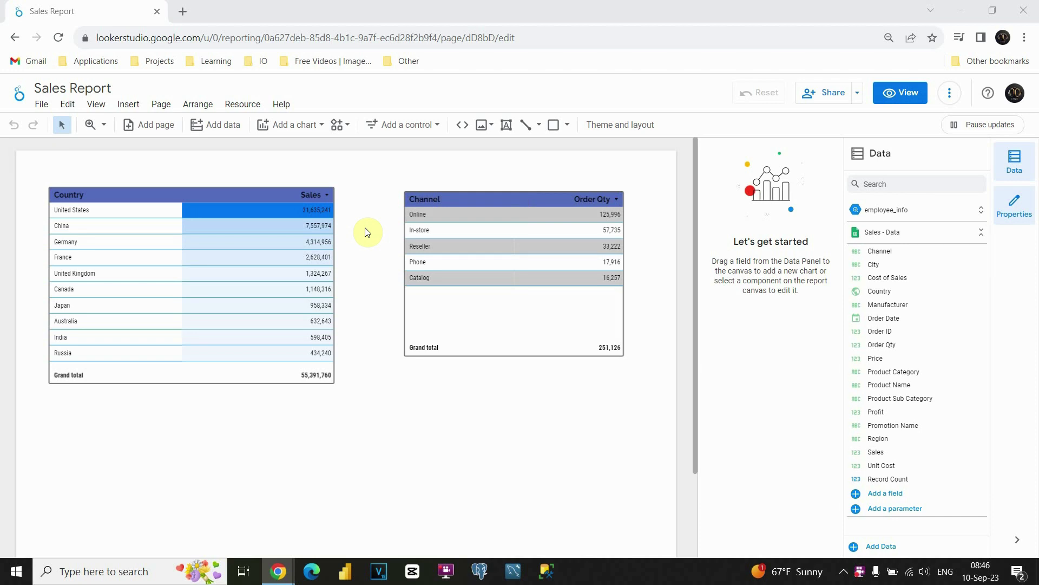
# - Move Cost of Sales and Profit from optional metrics into the Country table's main metrics beside Sales
pyautogui.click(249, 189)
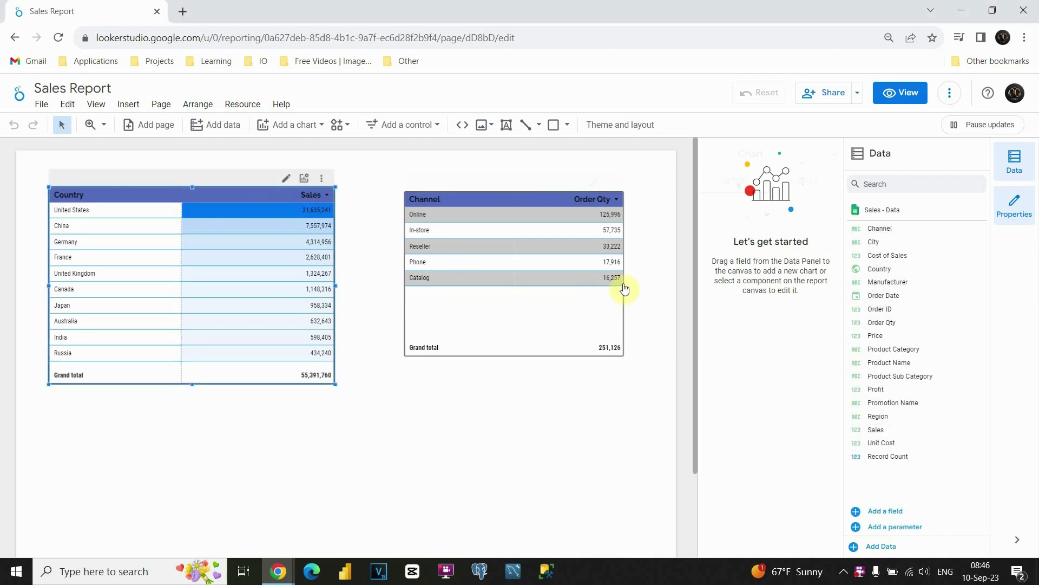
pyautogui.scroll(-7, 779, 302)
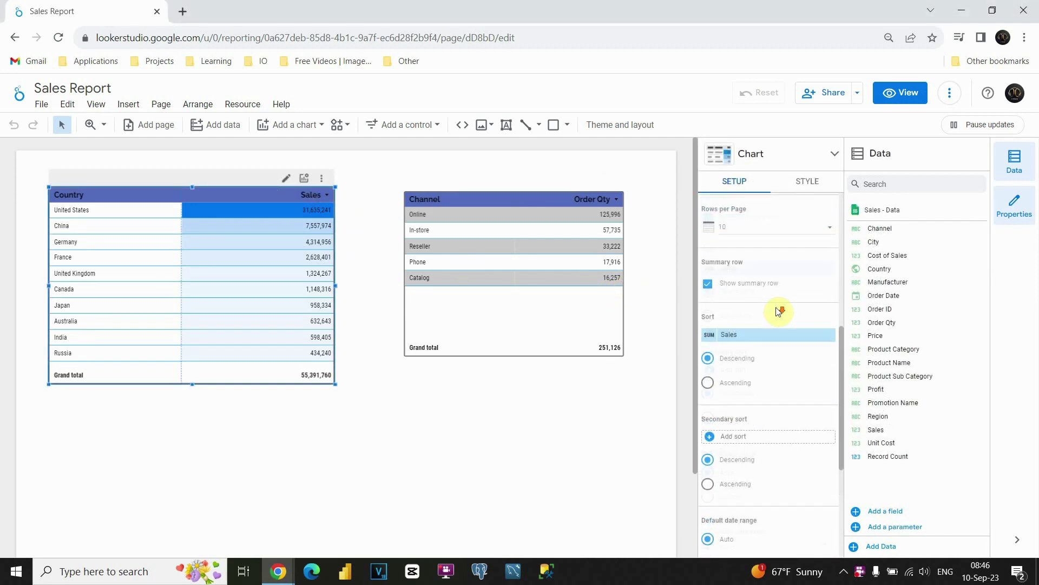
pyautogui.scroll(5, 776, 313)
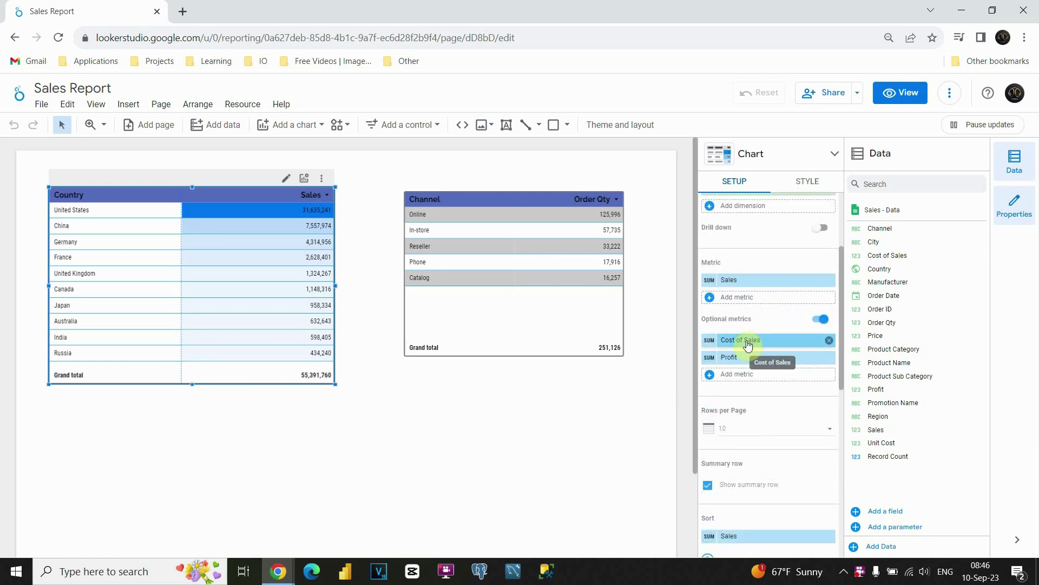
pyautogui.moveTo(749, 342); pyautogui.dragTo(754, 299)
pyautogui.moveTo(743, 358); pyautogui.dragTo(747, 313)
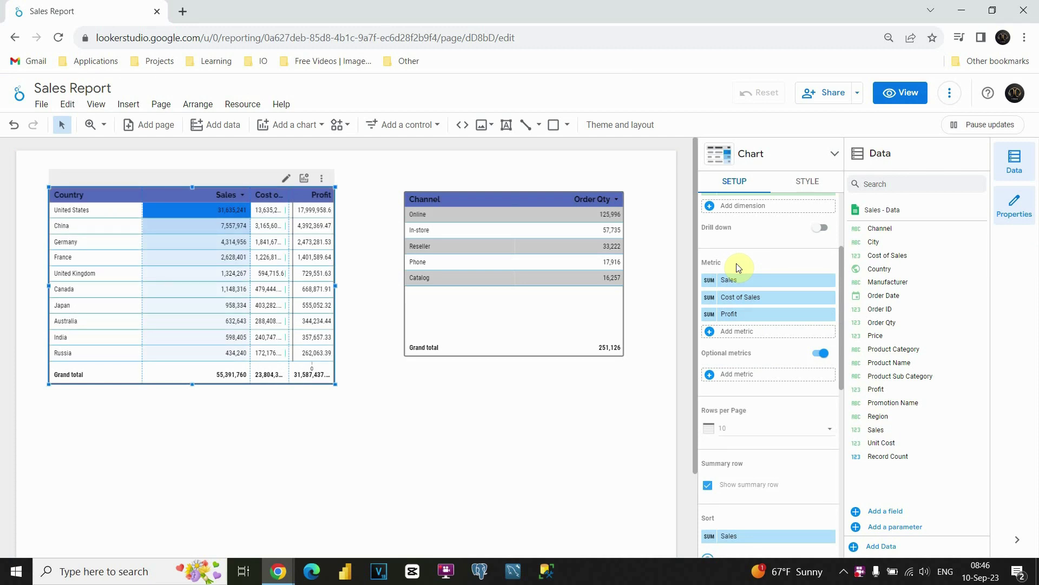
# - Show Sales and Cost of Sales as plain Number columns instead of heatmap and bar, and widen Cost of Sales
pyautogui.scroll(-6, 774, 298)
pyautogui.scroll(-1, 760, 313)
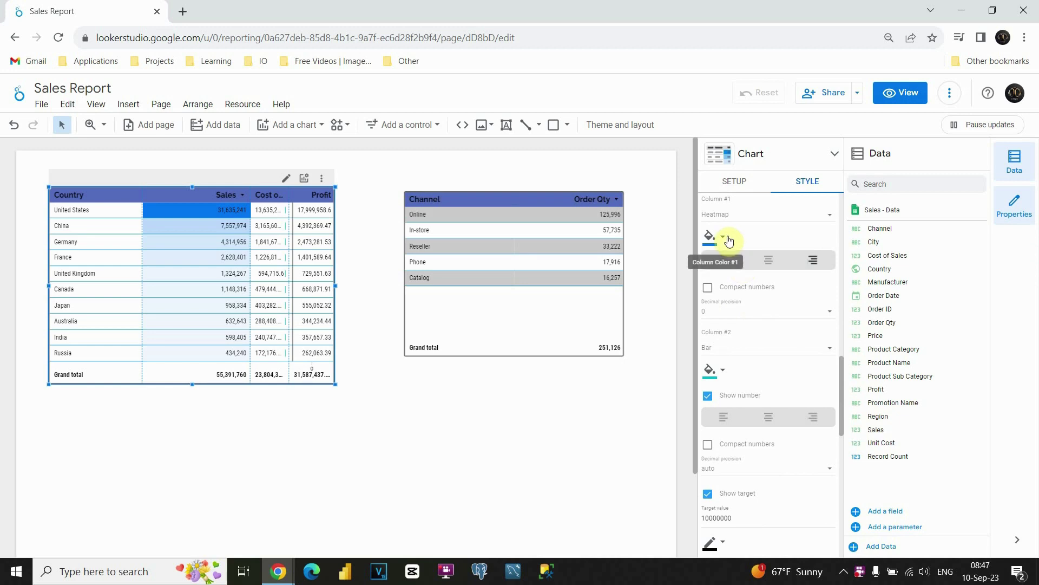
pyautogui.click(753, 216)
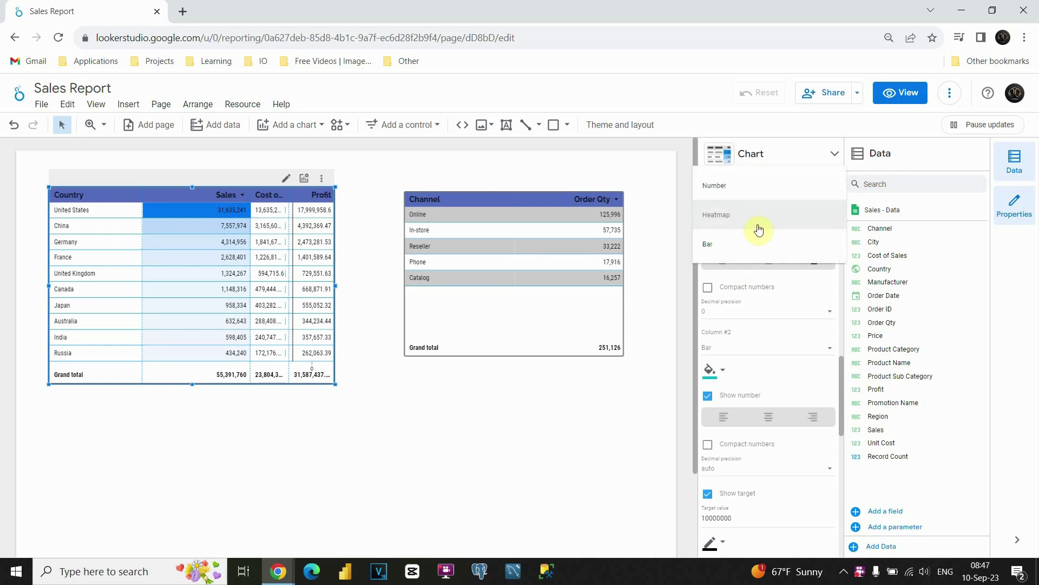
pyautogui.click(738, 189)
pyautogui.click(717, 346)
pyautogui.click(722, 325)
pyautogui.click(720, 268)
pyautogui.moveTo(251, 195); pyautogui.dragTo(226, 195)
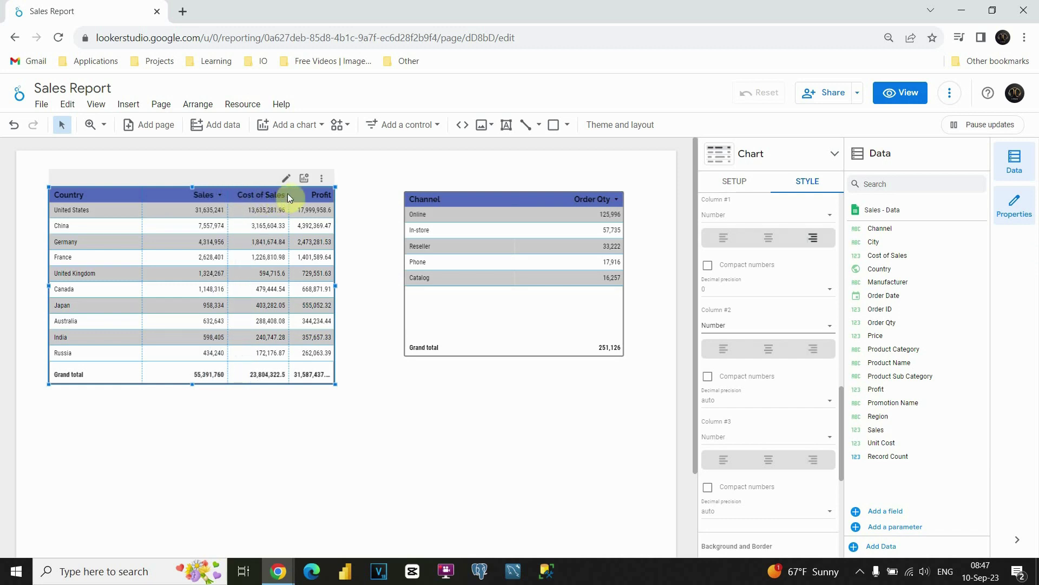
# - Reselect the Country table and add a new conditional formatting rule from its STYLE options
pyautogui.click(638, 196)
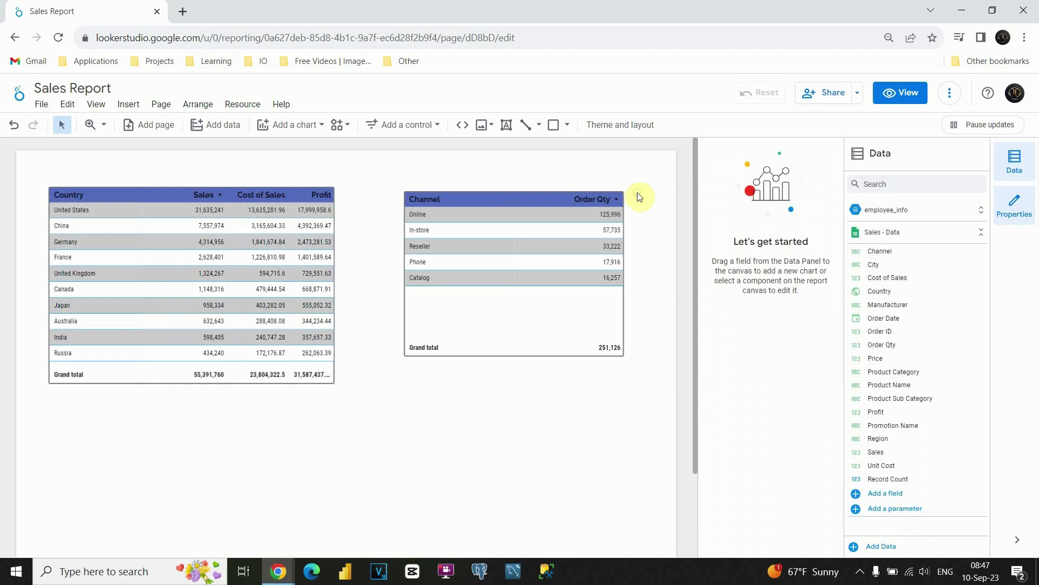
pyautogui.click(261, 183)
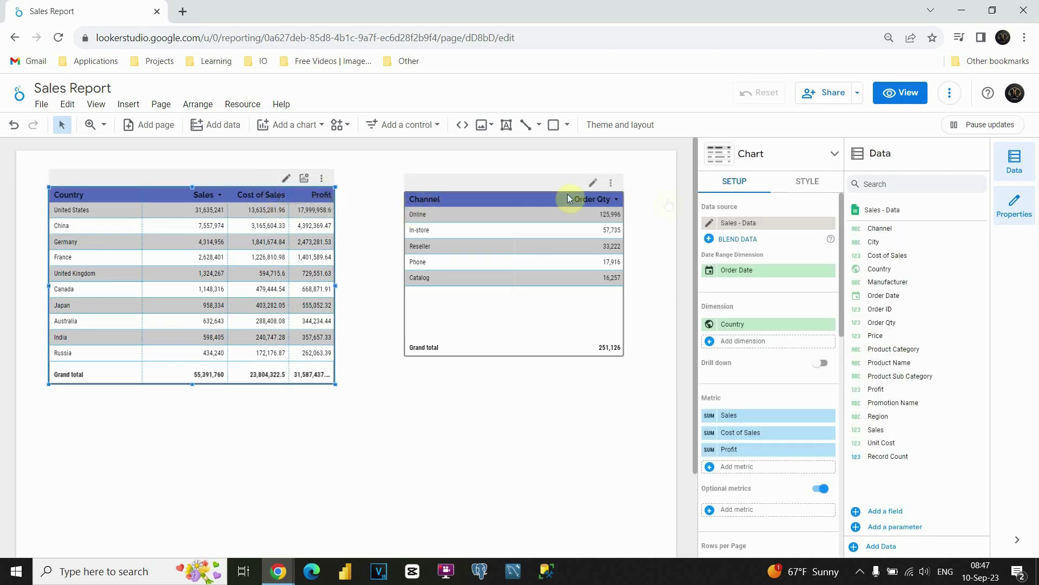
pyautogui.click(800, 183)
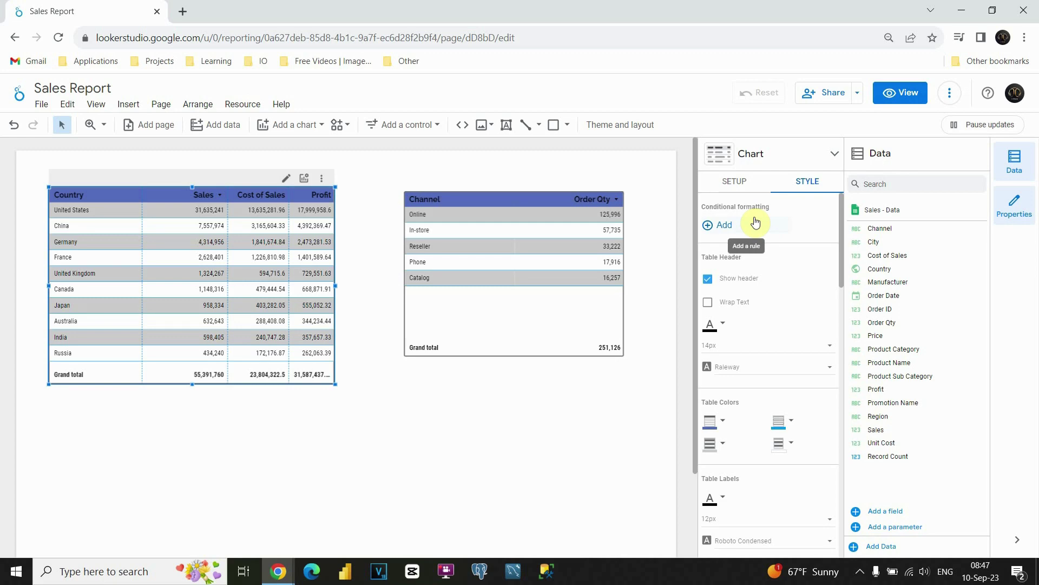
pyautogui.click(723, 225)
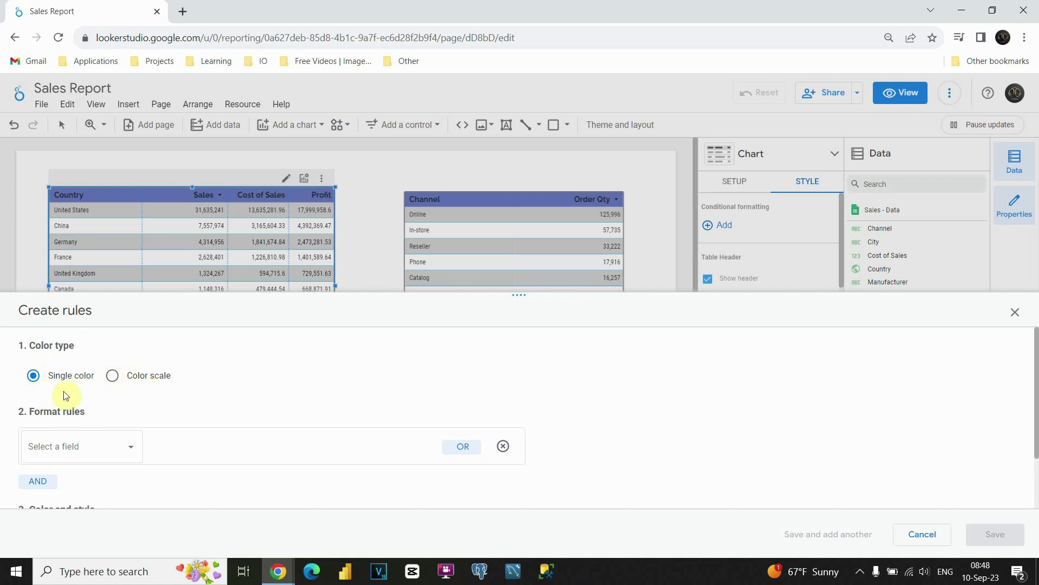
pyautogui.scroll(-1, 66, 392)
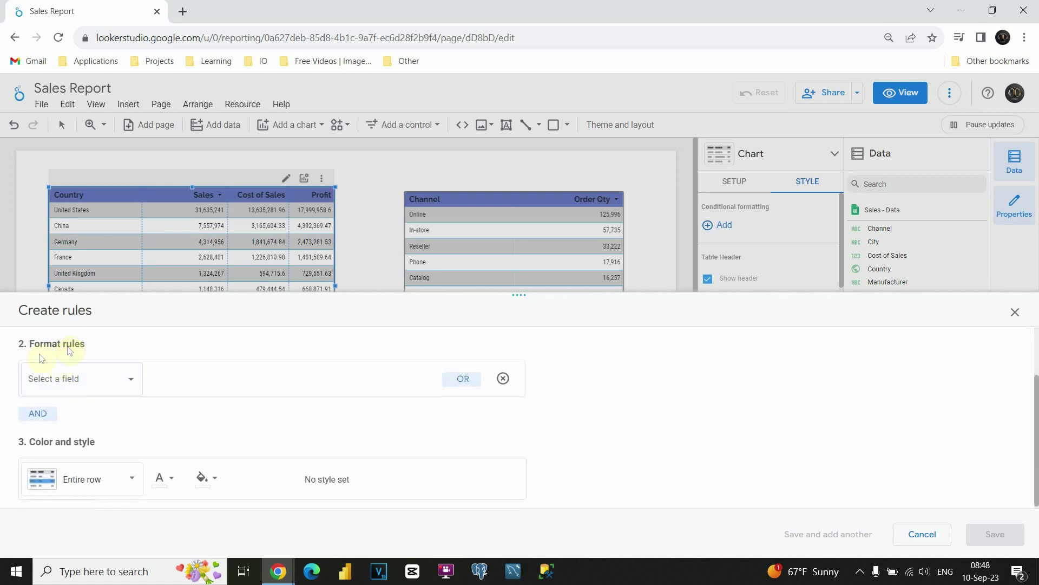
pyautogui.click(104, 384)
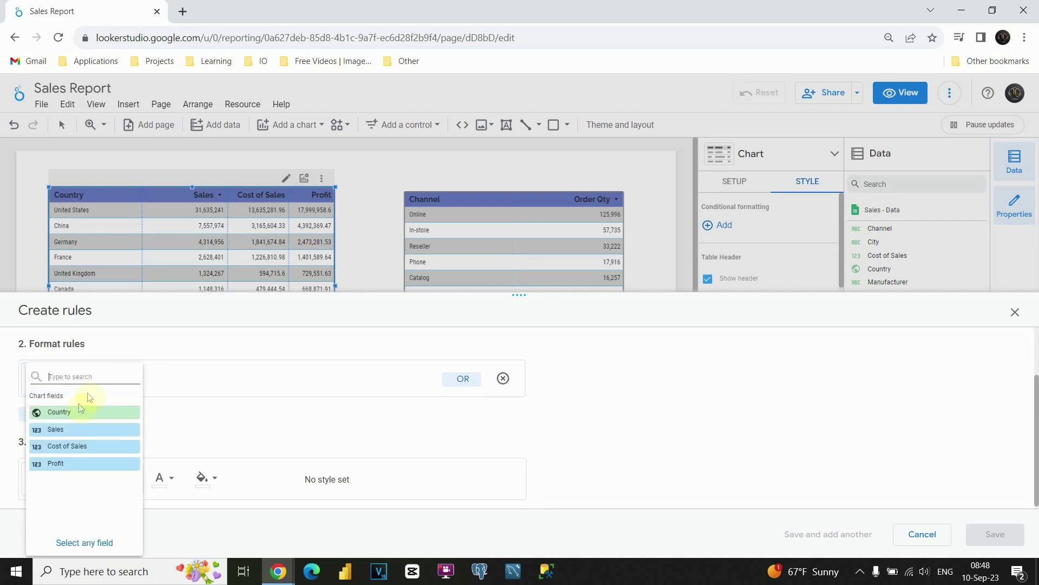
# - Define the rule's condition as Sales GREATER THAN 5000000, applied to the entire row
pyautogui.click(68, 430)
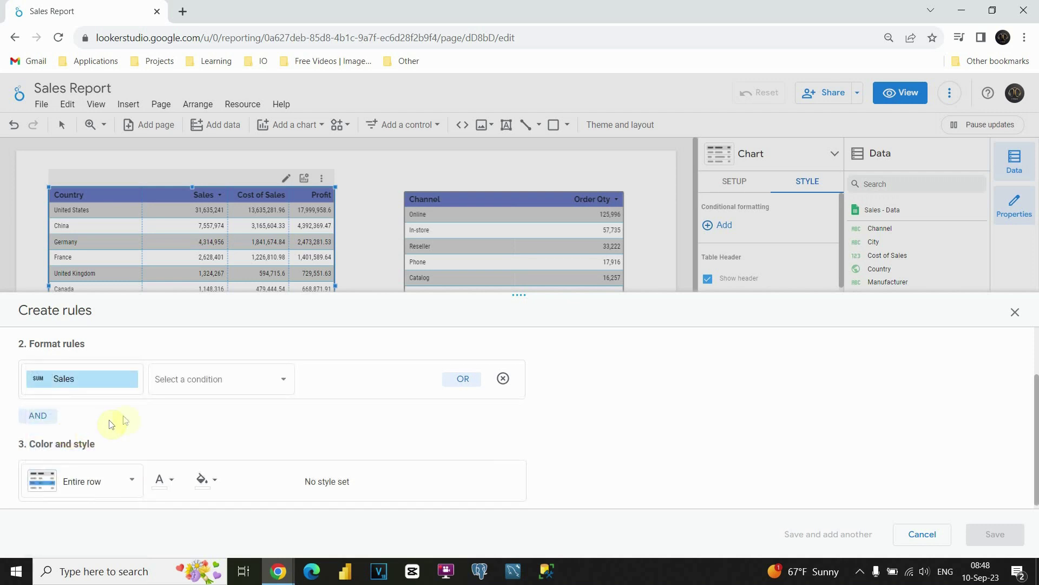
pyautogui.click(283, 384)
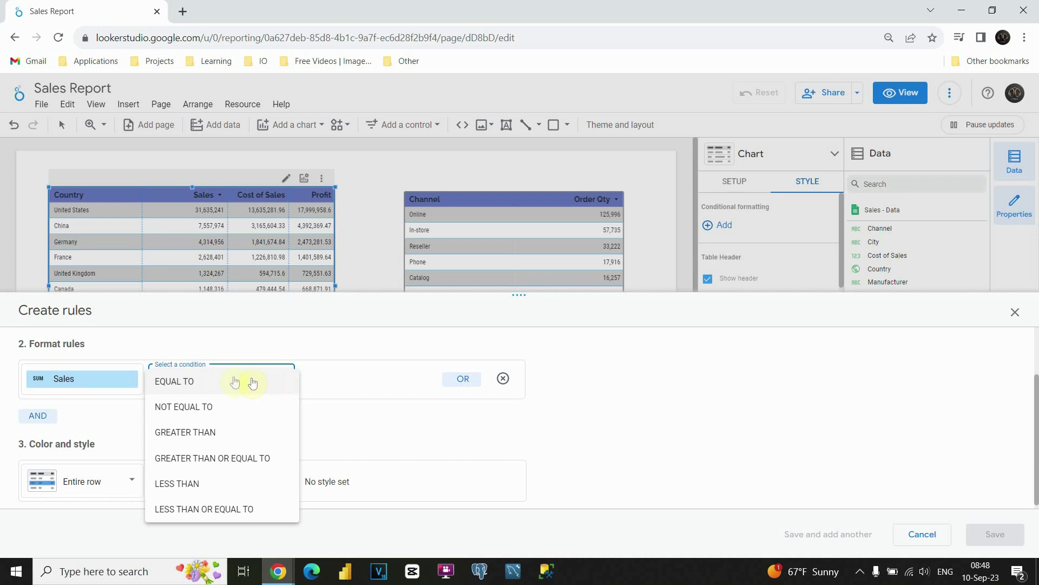
pyautogui.click(201, 432)
pyautogui.click(341, 380)
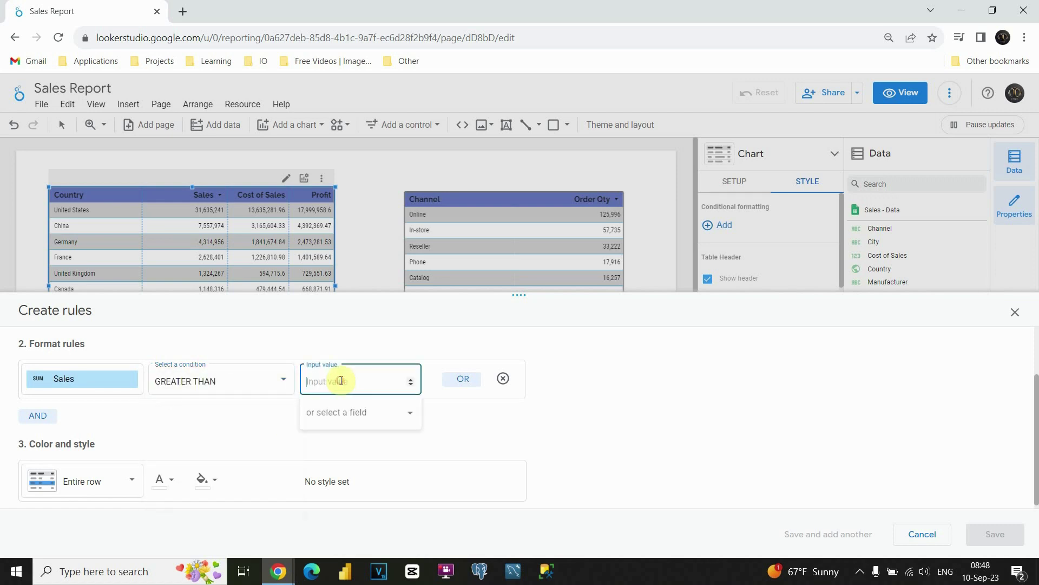
pyautogui.write('5000000')
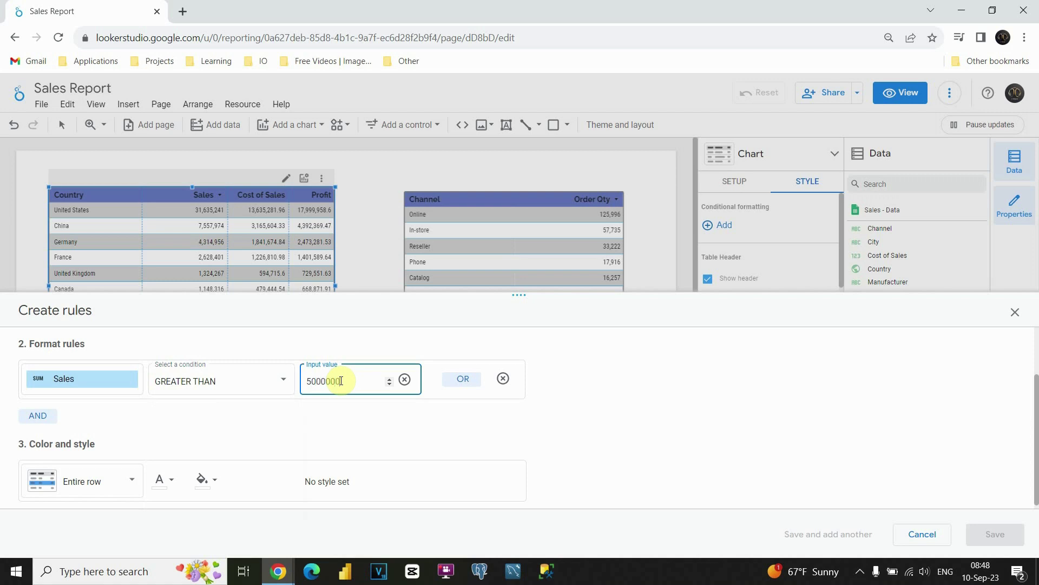
pyautogui.click(352, 409)
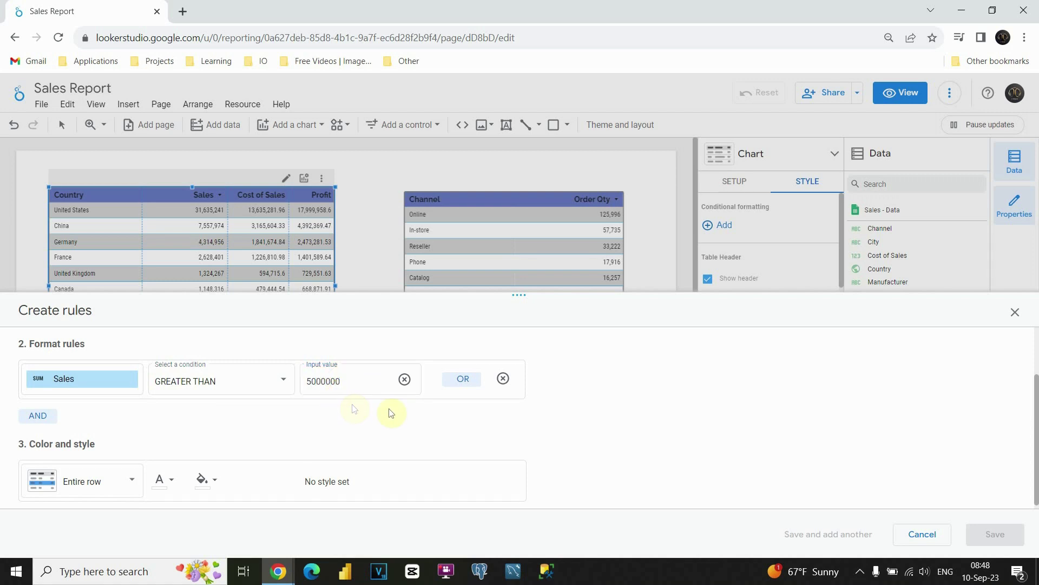
pyautogui.scroll(-1, 141, 429)
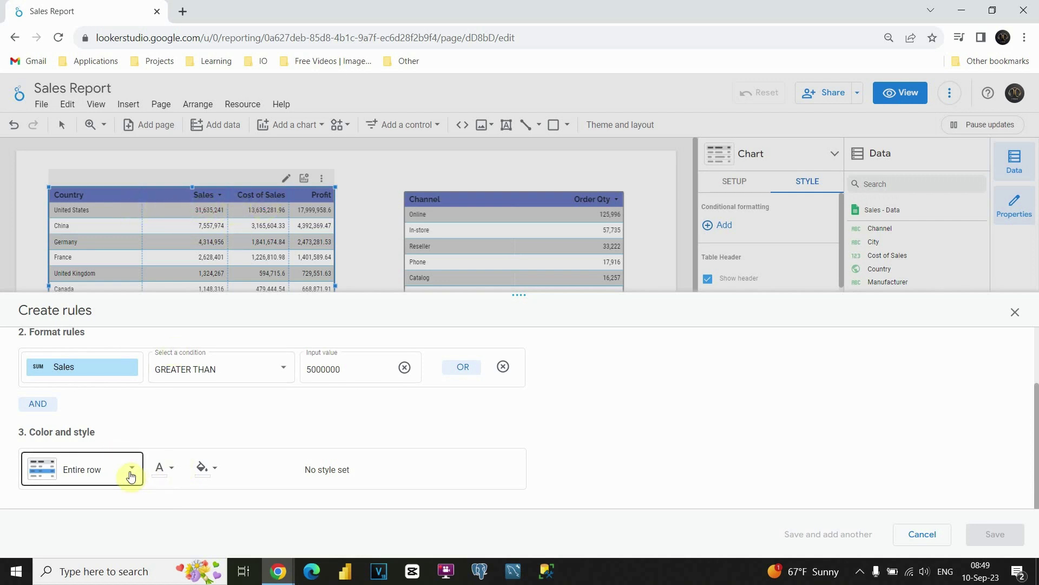
# - Give matching rows a font colour and a green background, then save the rule
pyautogui.click(170, 470)
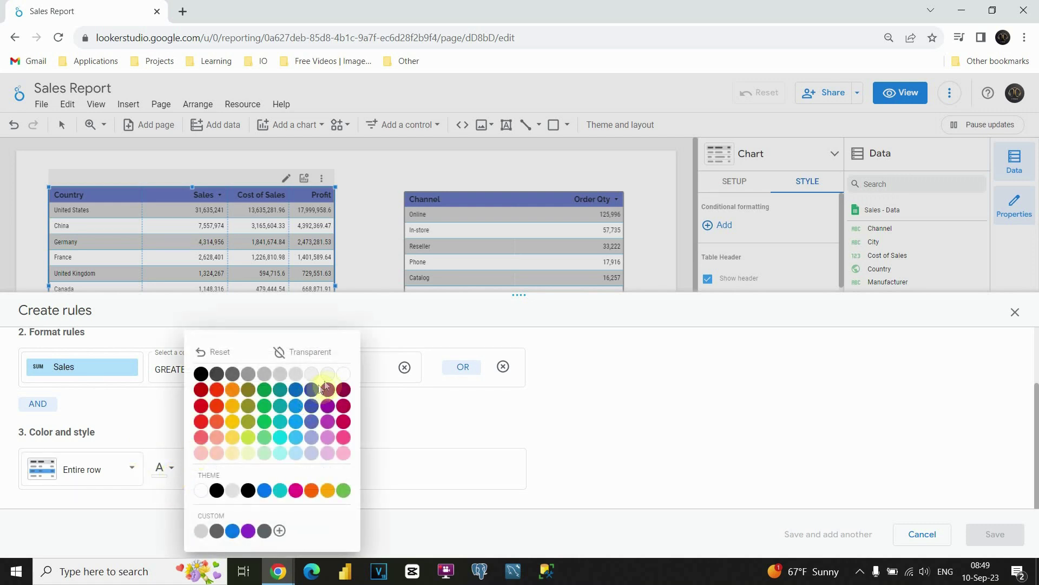
pyautogui.click(344, 374)
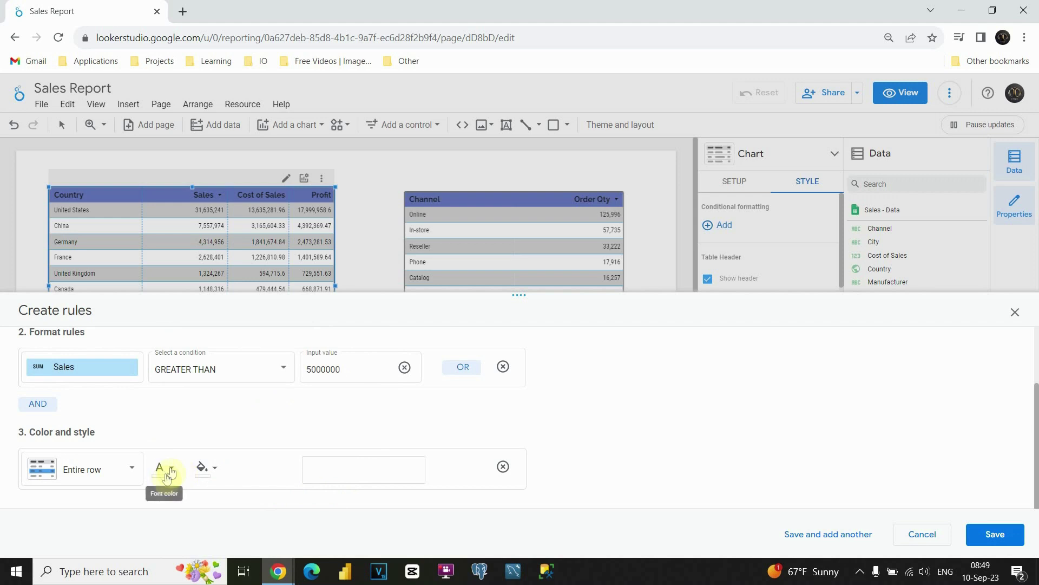
pyautogui.click(212, 469)
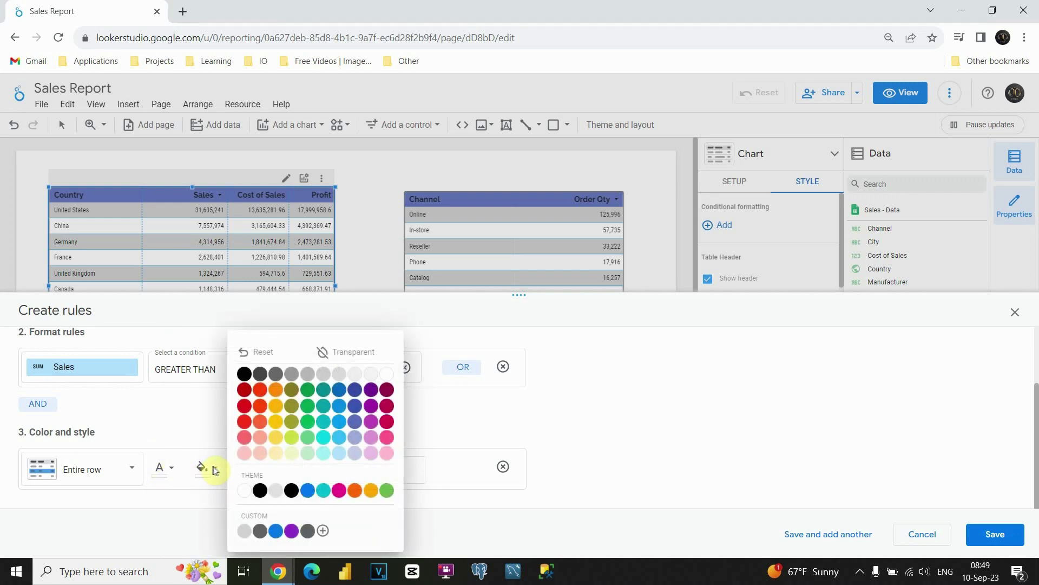
pyautogui.click(308, 391)
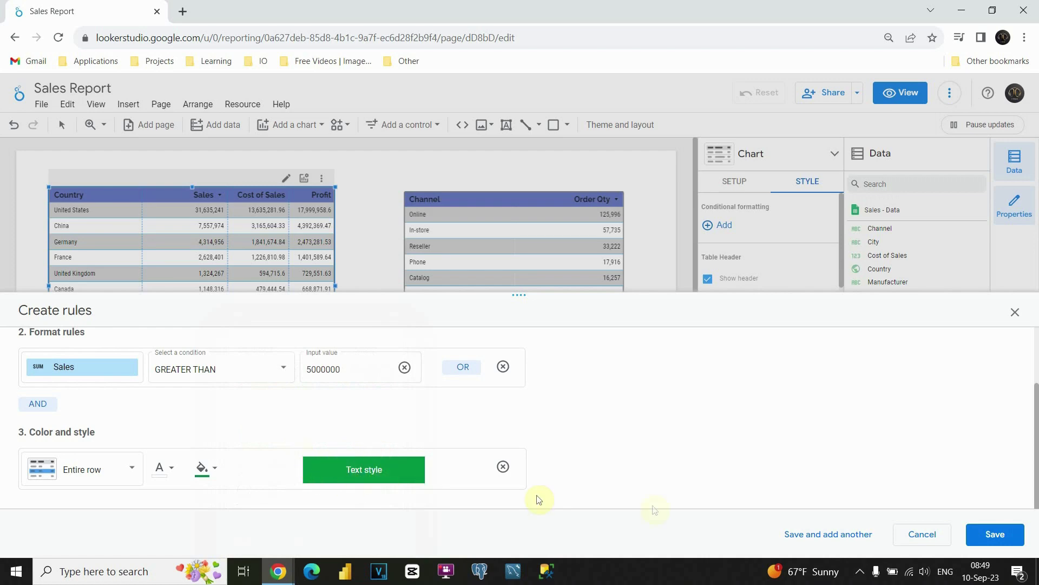
pyautogui.click(984, 534)
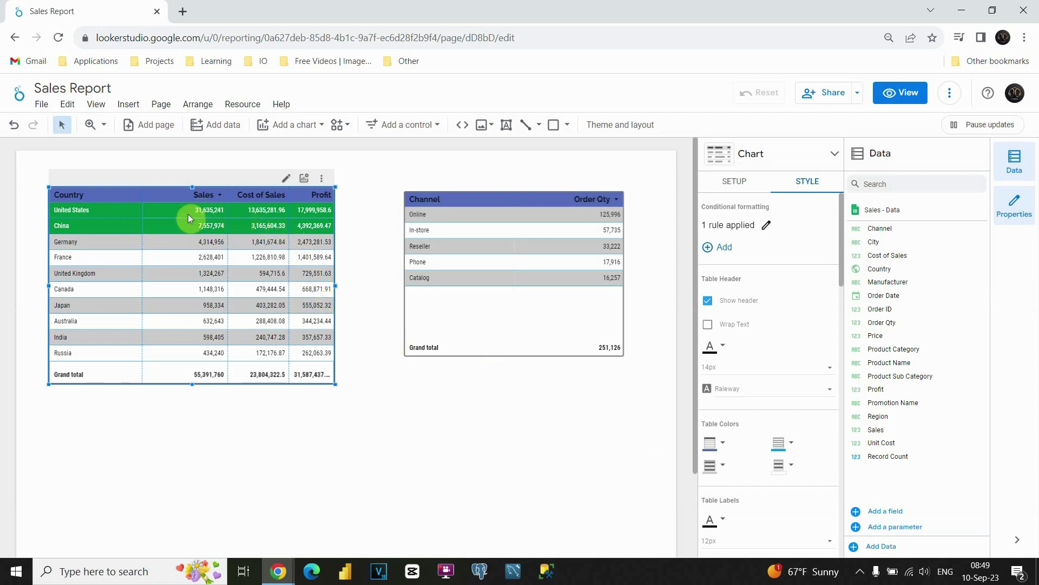
pyautogui.click(168, 163)
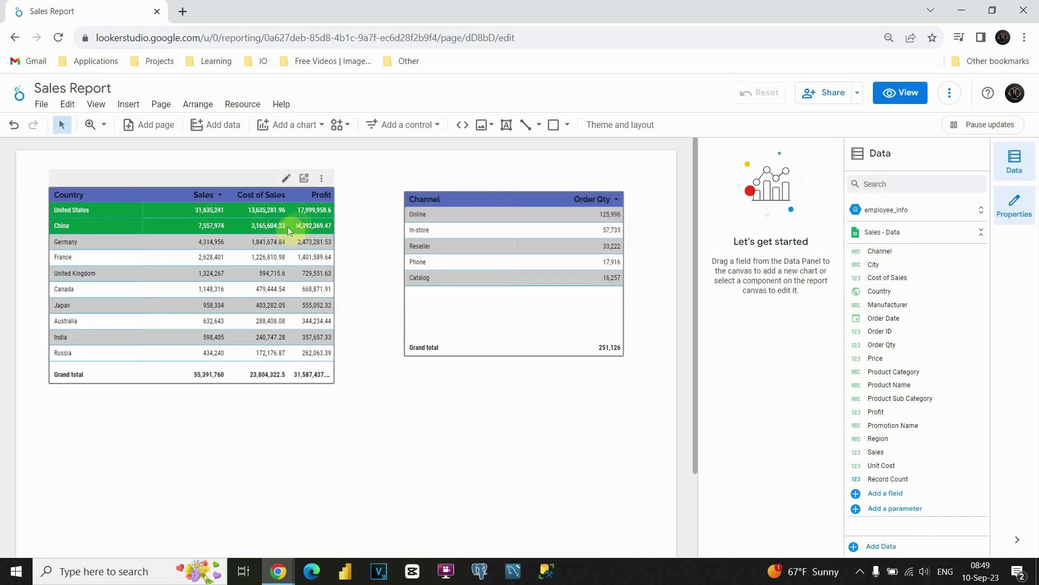
pyautogui.click(185, 209)
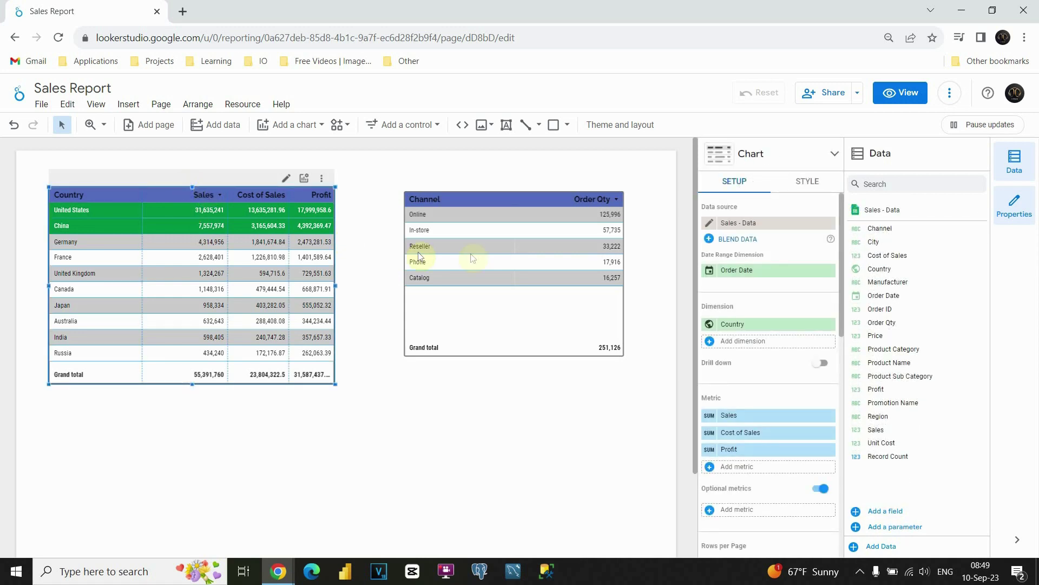
pyautogui.click(807, 184)
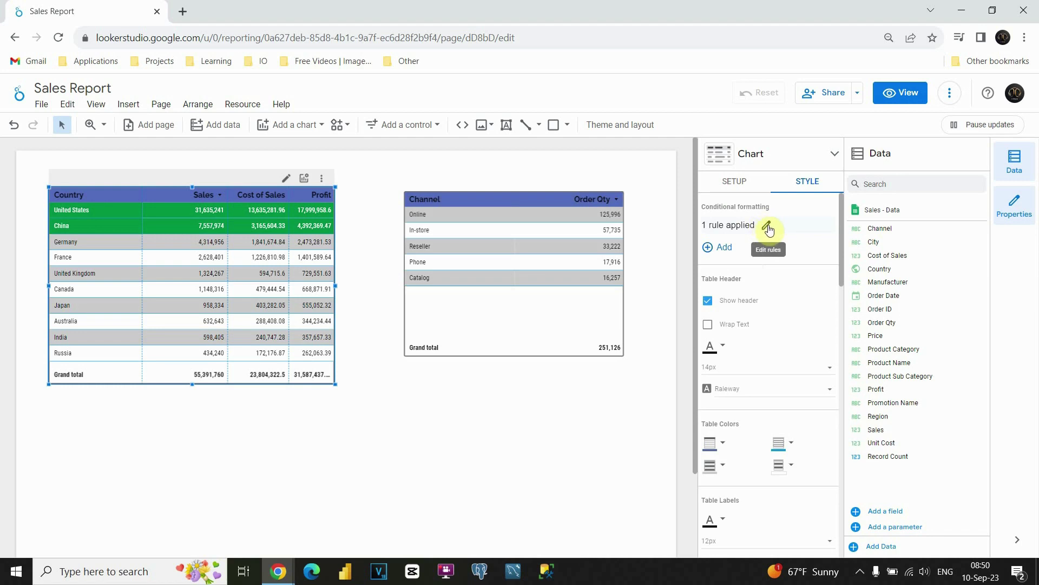
pyautogui.click(724, 249)
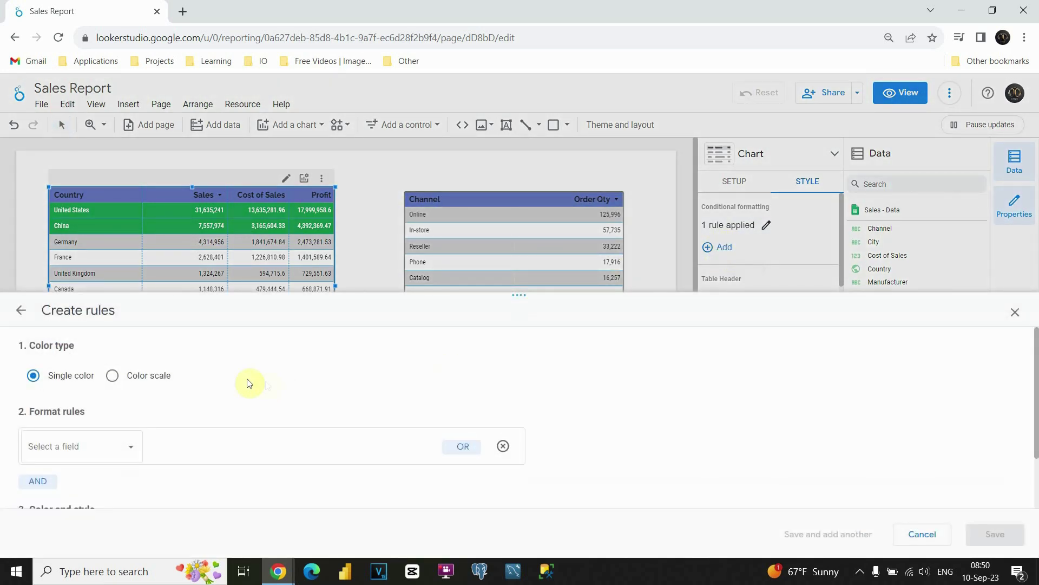
# - Set up a second rule with the condition Sales LESS THAN 1000000
pyautogui.scroll(-2, 240, 379)
pyautogui.click(133, 386)
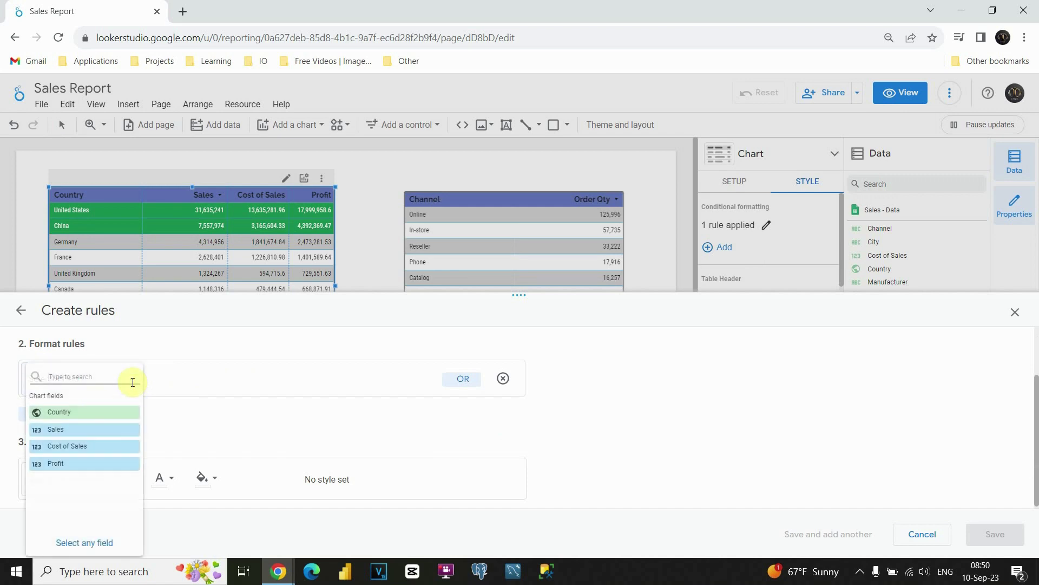
pyautogui.click(64, 427)
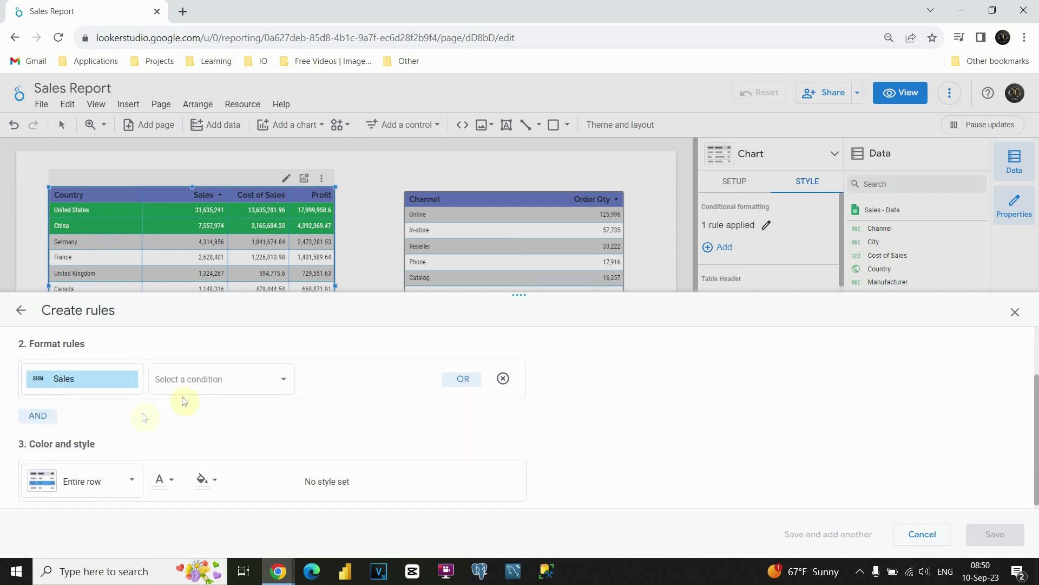
pyautogui.click(244, 382)
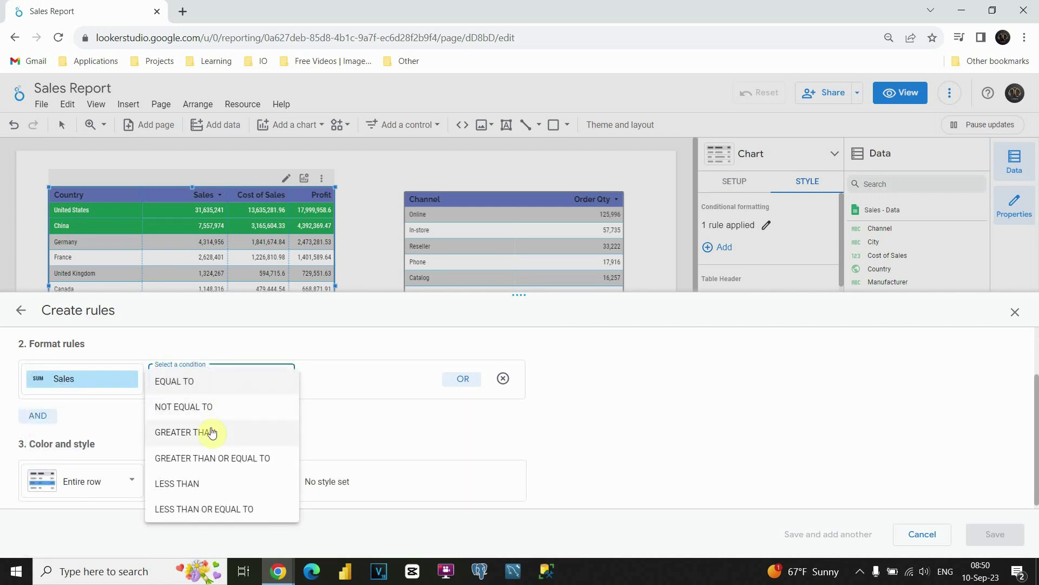
pyautogui.click(190, 483)
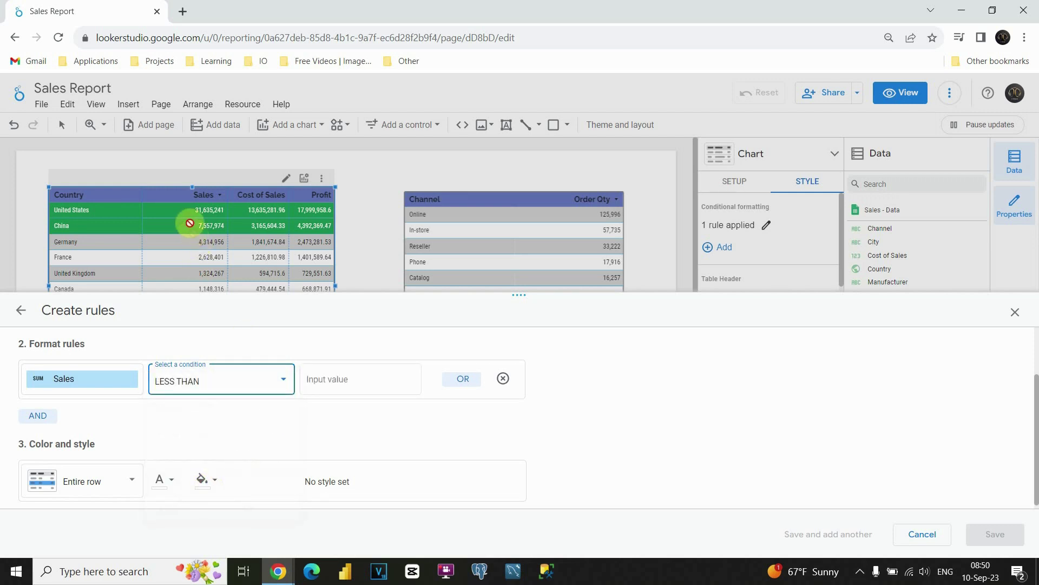
pyautogui.click(317, 380)
pyautogui.write('1000000')
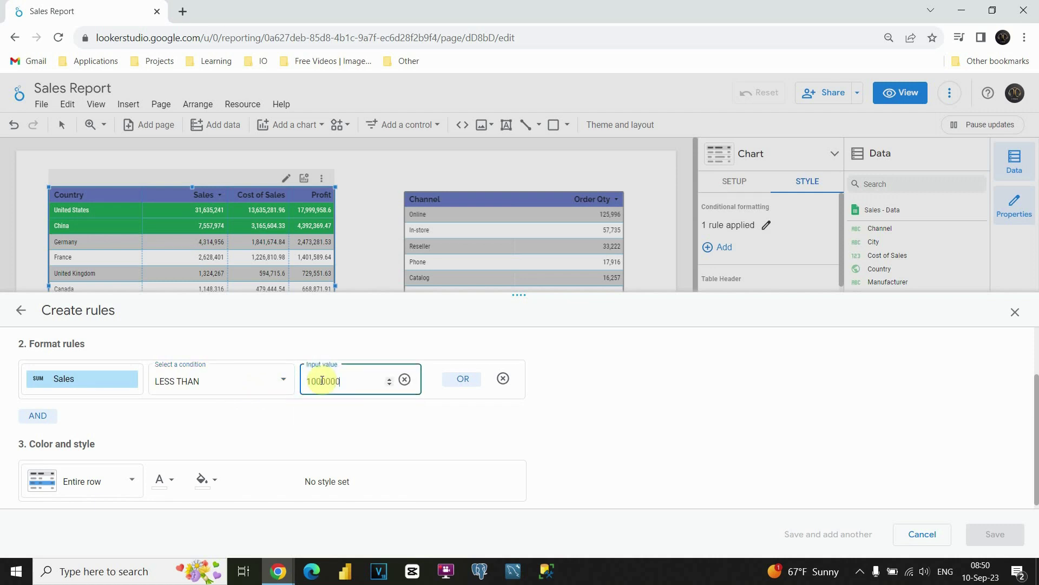
# - Give those rows a dark red background and white text, and save the rule
pyautogui.scroll(-1, 226, 424)
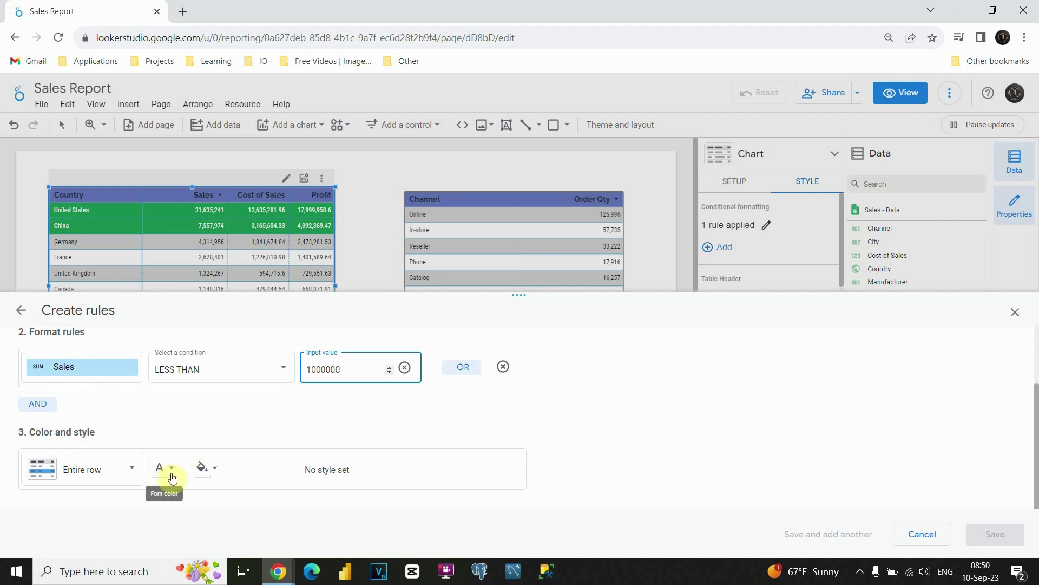
pyautogui.click(212, 473)
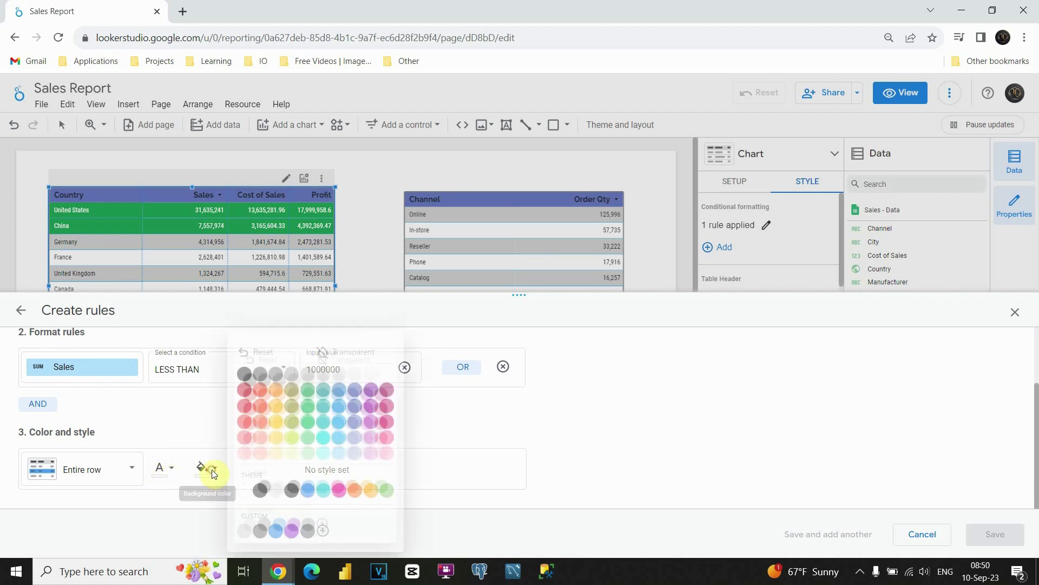
pyautogui.click(252, 403)
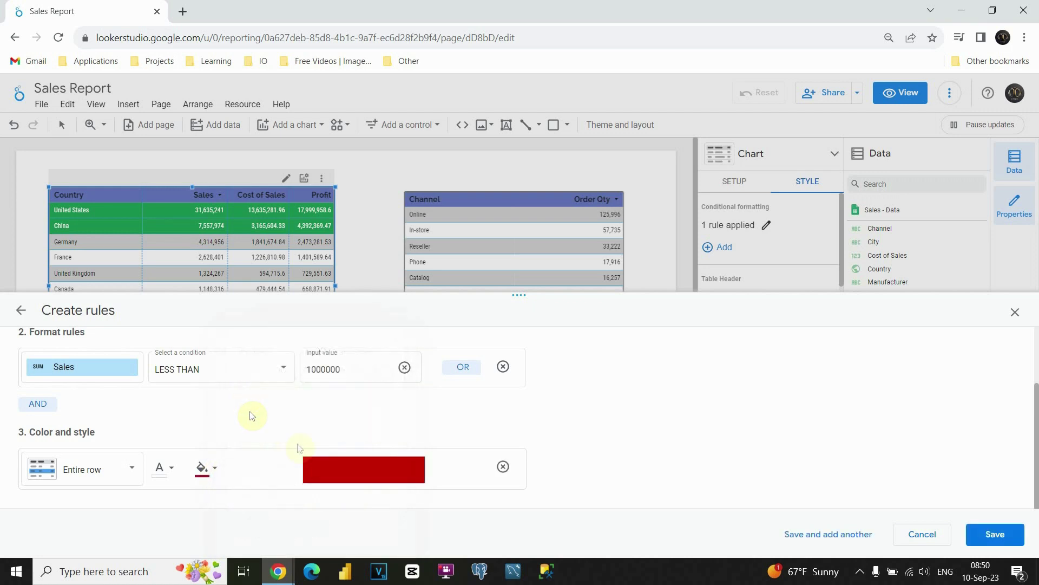
pyautogui.click(168, 472)
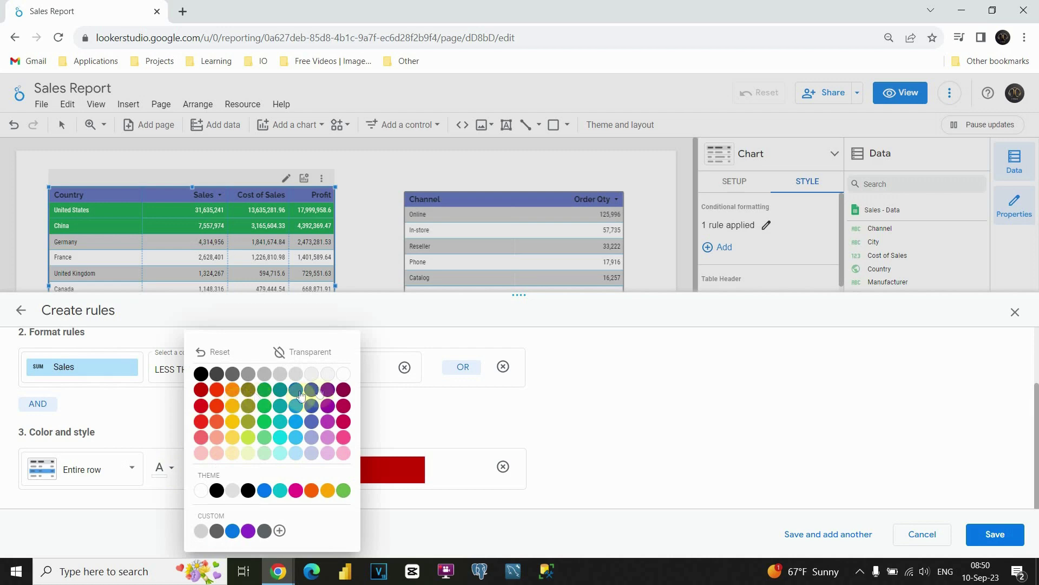
pyautogui.click(342, 374)
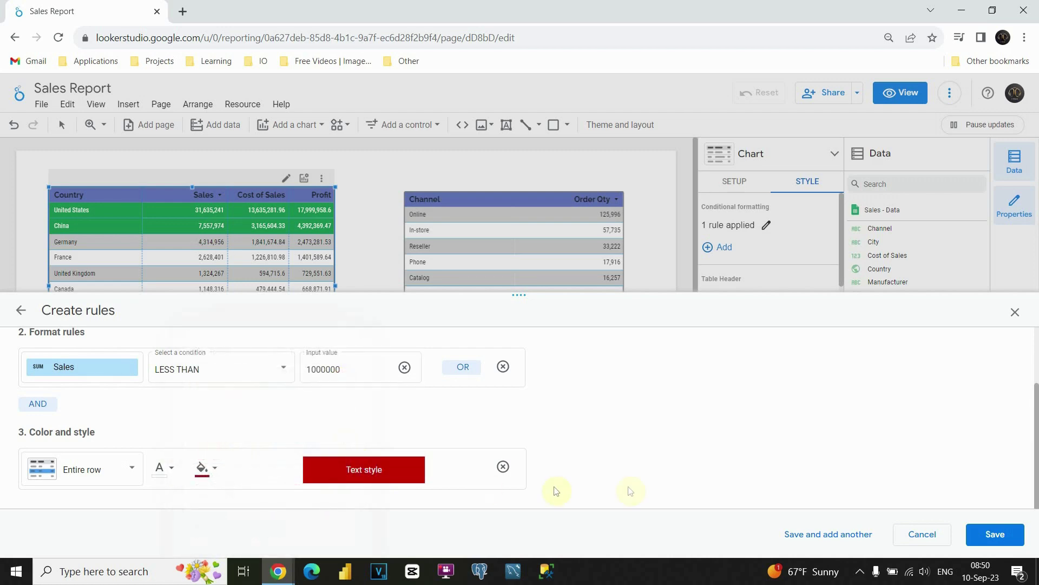
pyautogui.click(994, 531)
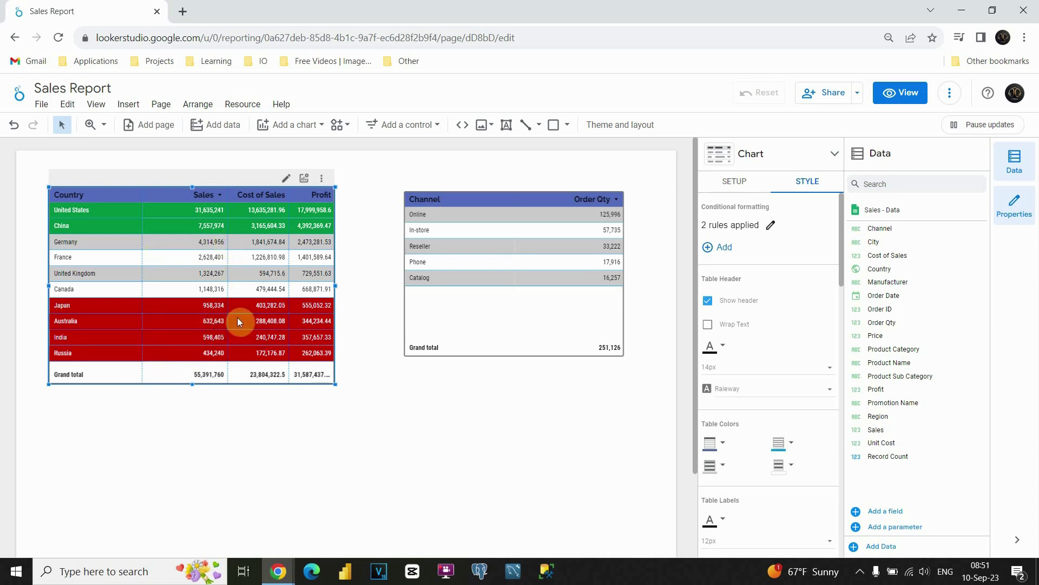
# - Reopen the Sales greater than 5000000 rule from the list of two applied rules
pyautogui.click(771, 224)
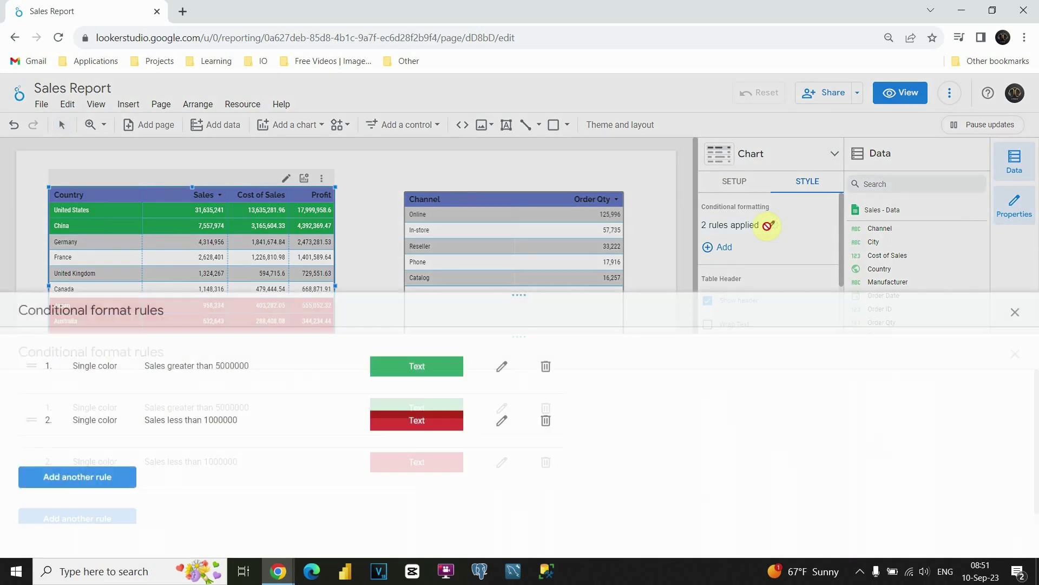
pyautogui.click(498, 370)
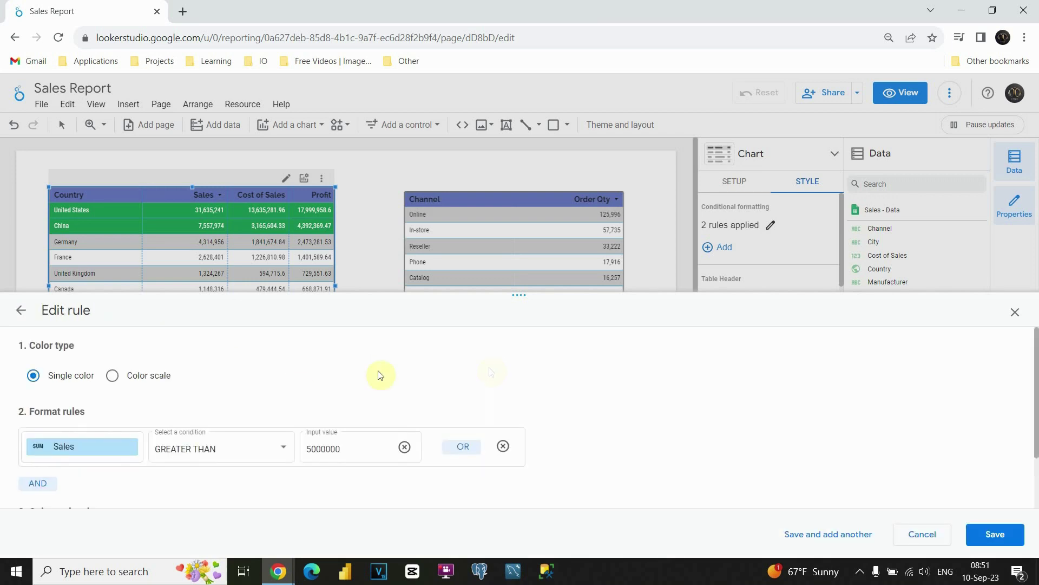
# - Change the greater-than-5000000 rule's colour target from Entire row to Sales and save
pyautogui.scroll(-1, 283, 387)
pyautogui.scroll(-1, 238, 395)
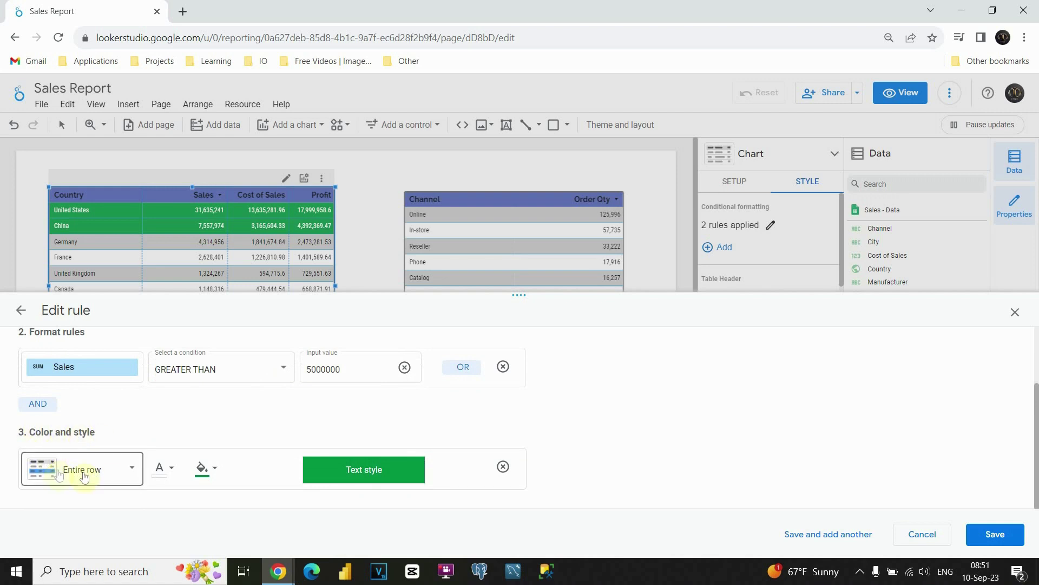
pyautogui.click(130, 472)
pyautogui.click(90, 412)
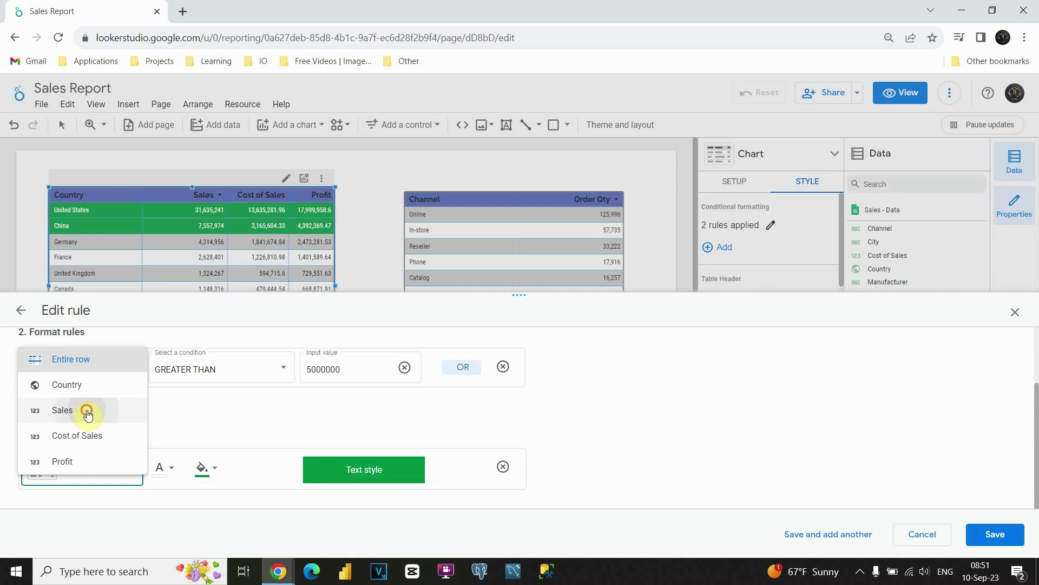
pyautogui.click(127, 467)
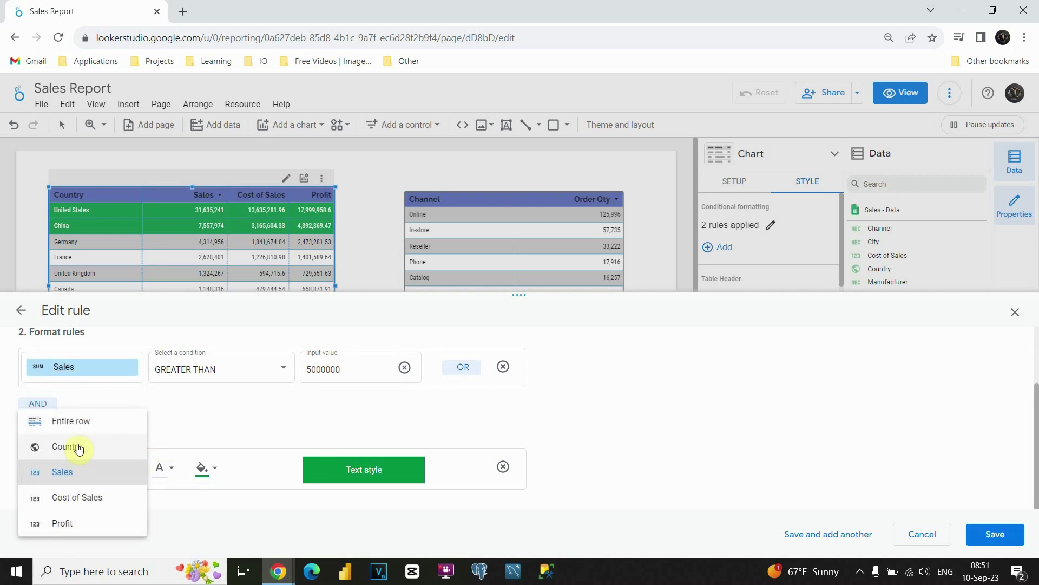
pyautogui.click(326, 432)
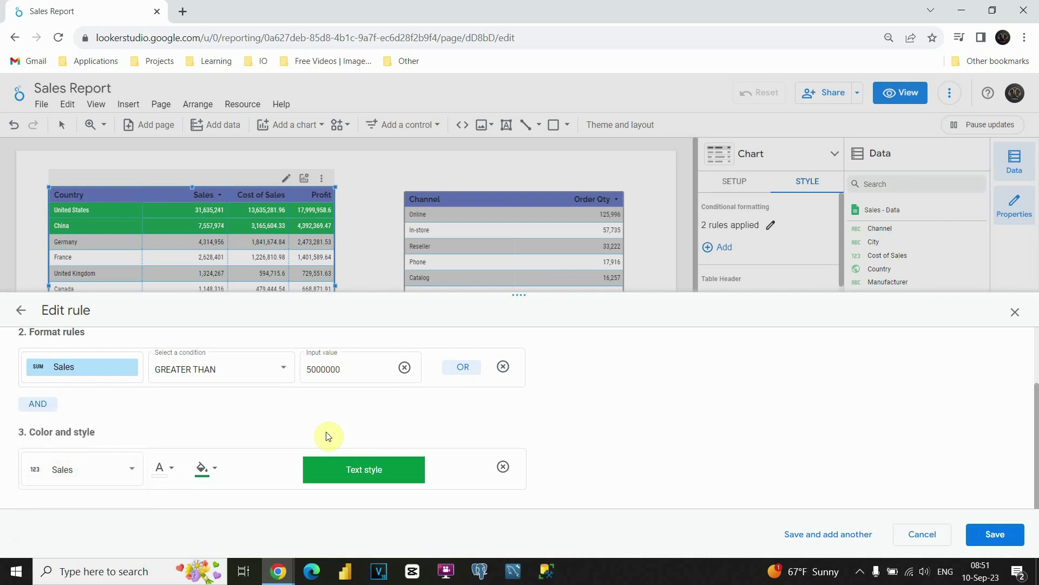
pyautogui.click(995, 534)
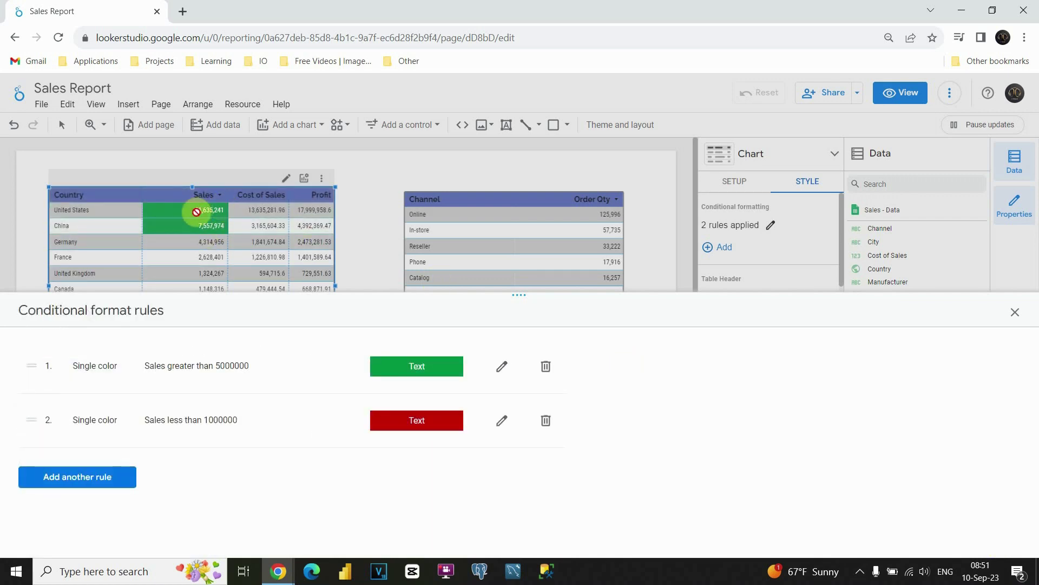
# - Retarget the less-than-1000000 rule's red colouring to the Sales cells, save, and close the rules list
pyautogui.click(502, 424)
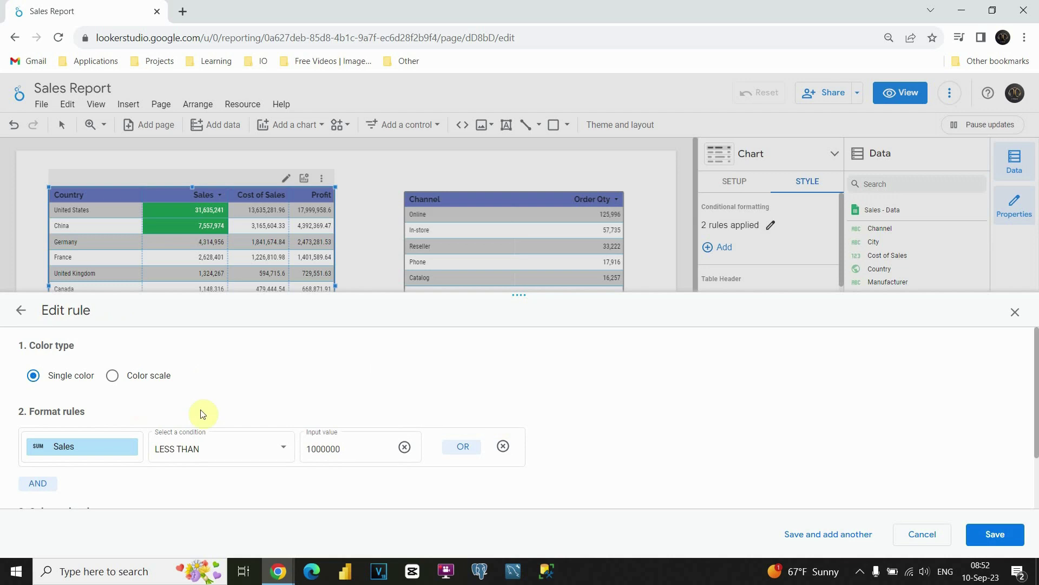
pyautogui.scroll(-2, 105, 445)
pyautogui.click(102, 469)
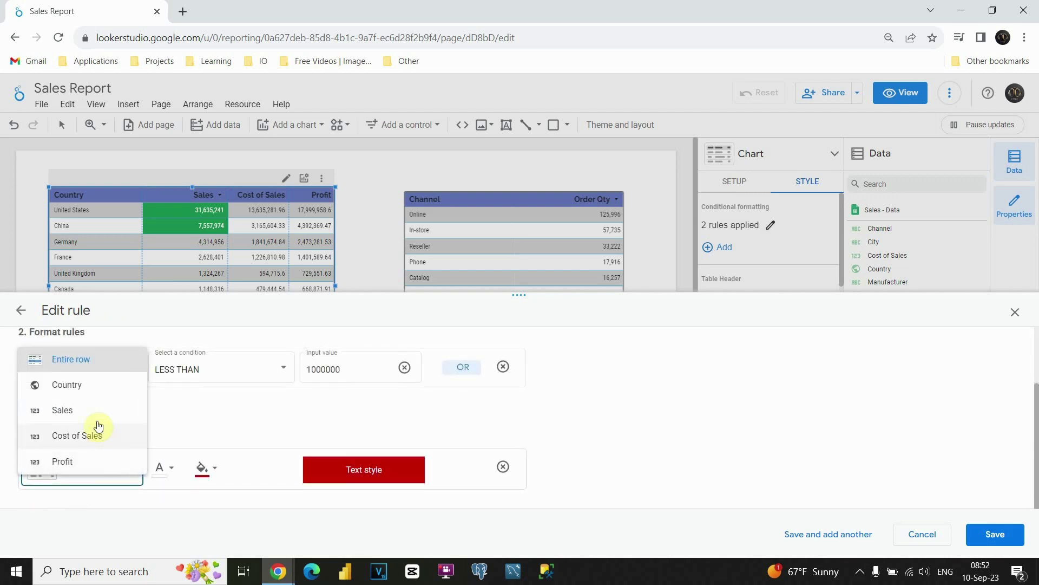
pyautogui.click(83, 414)
pyautogui.click(991, 536)
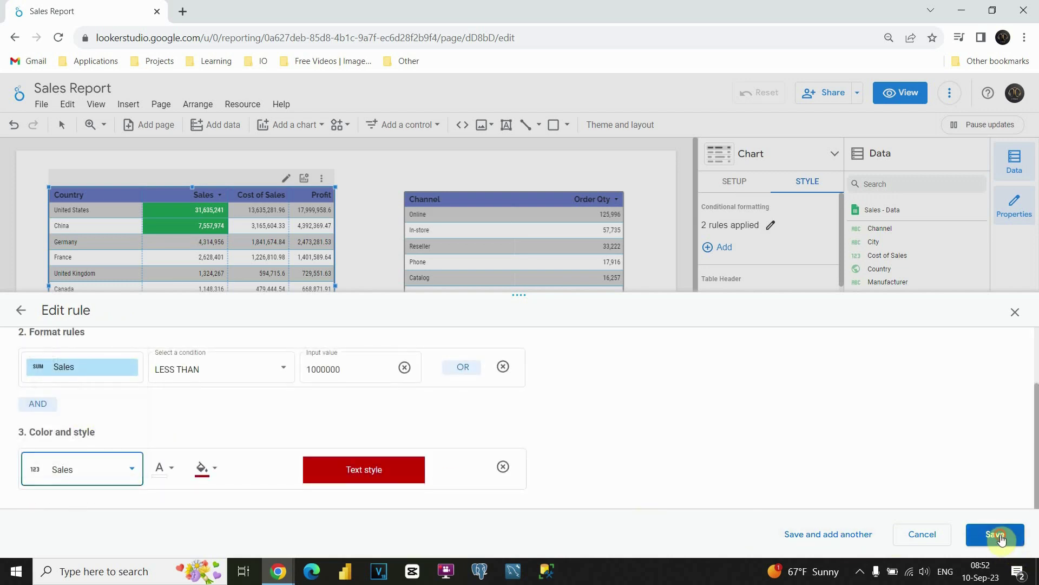
pyautogui.click(1005, 325)
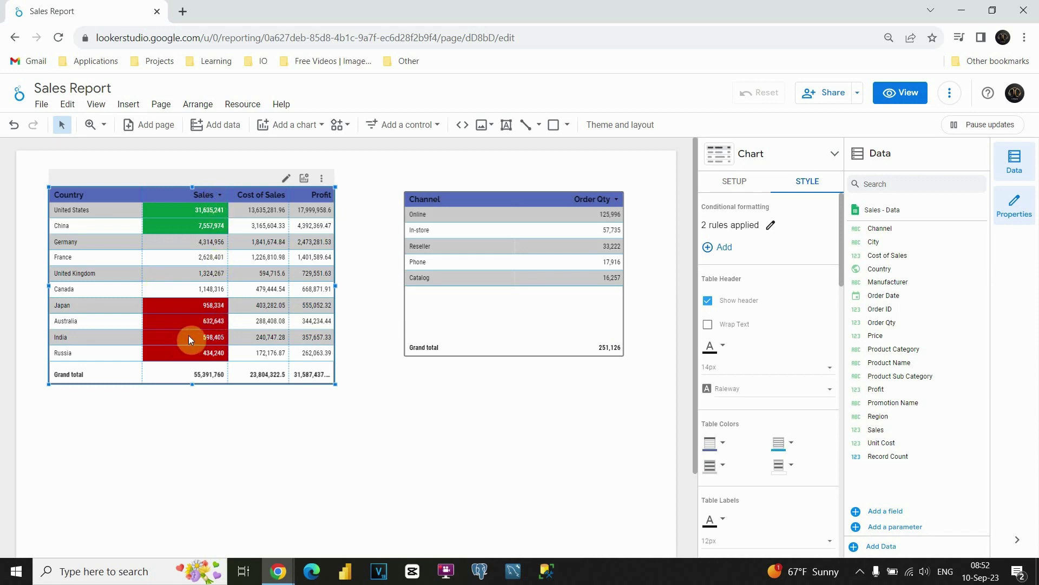
# - Delete the greater-than-5000000 and less-than-1000000 rules, then begin a fresh formatting rule
pyautogui.click(770, 226)
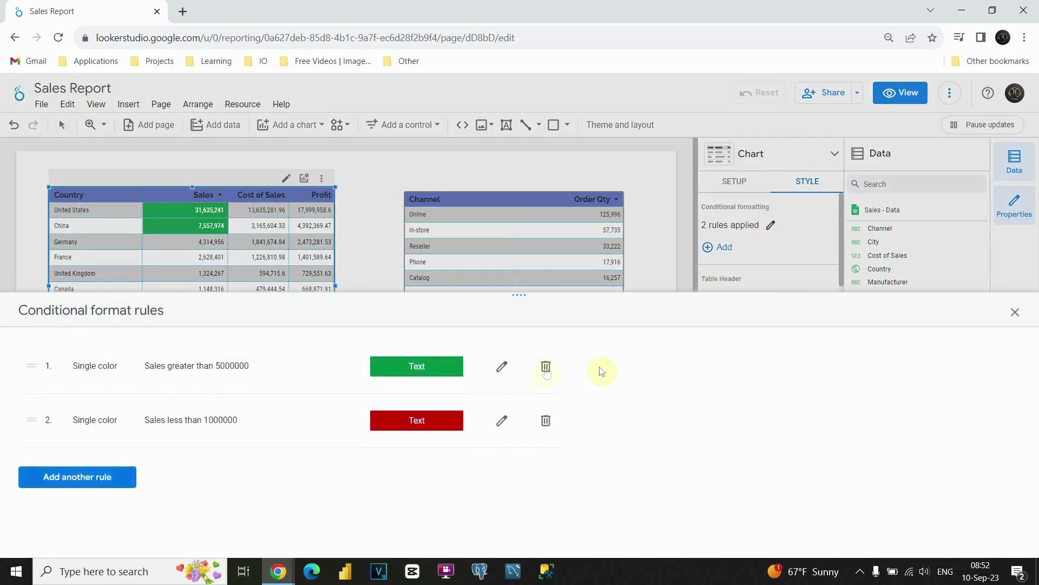
pyautogui.click(546, 372)
pyautogui.click(545, 372)
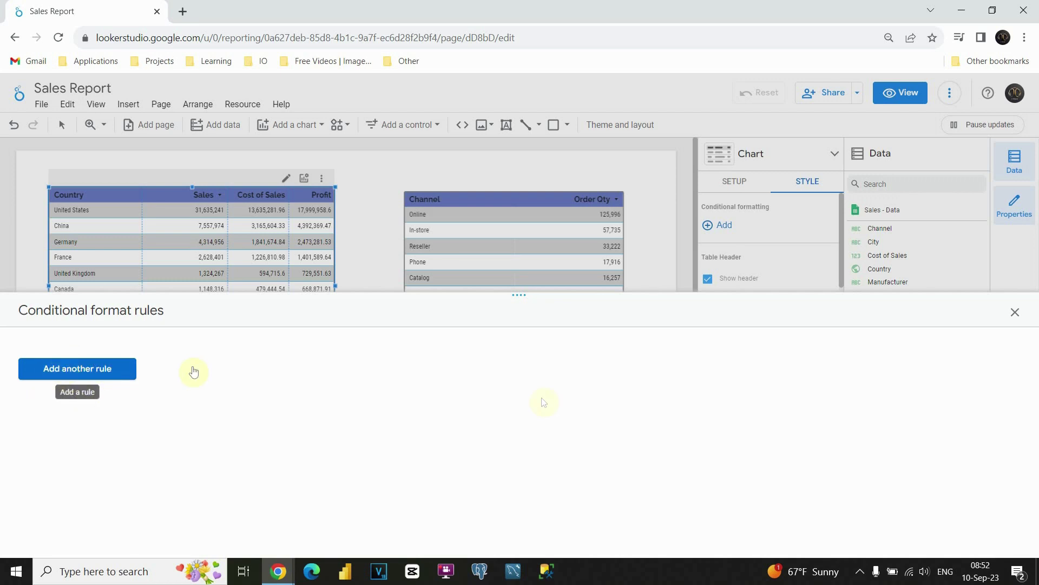
pyautogui.click(1015, 312)
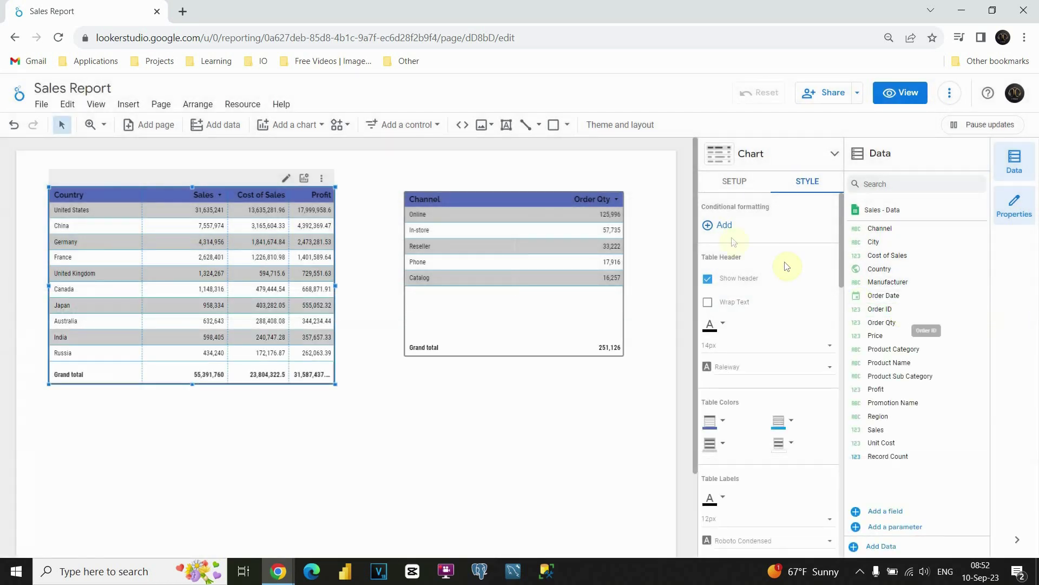
pyautogui.click(718, 225)
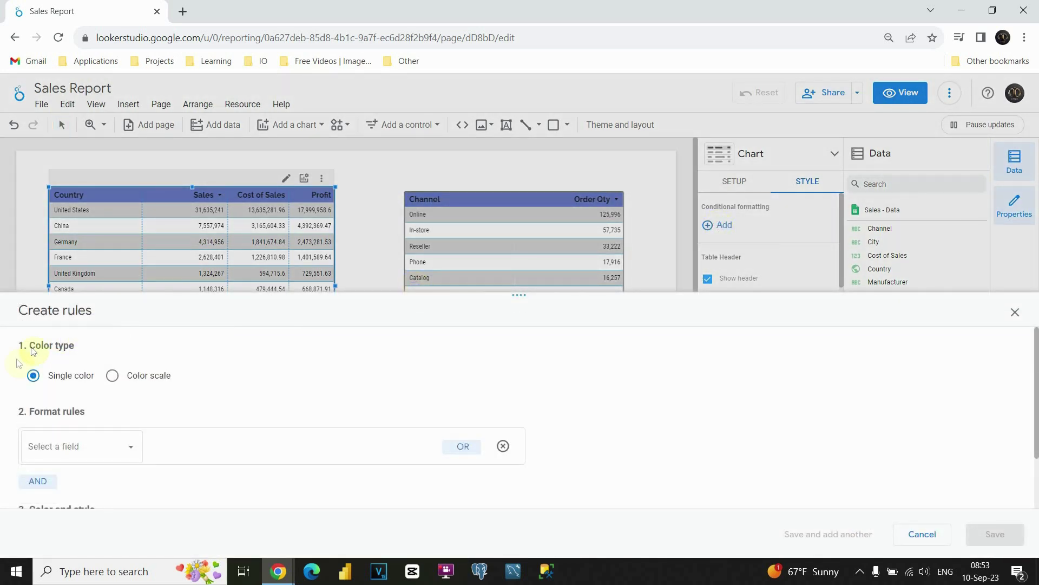
# - Set the new rule's colour type to a red-to-green Color scale and list the fields it can use
pyautogui.click(113, 376)
pyautogui.scroll(-1, 214, 358)
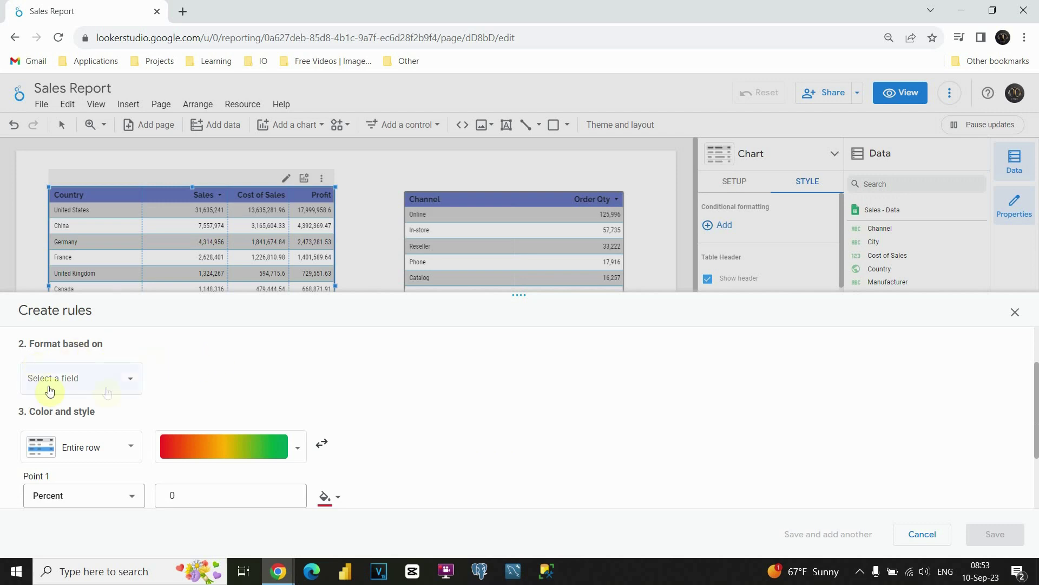
pyautogui.click(130, 382)
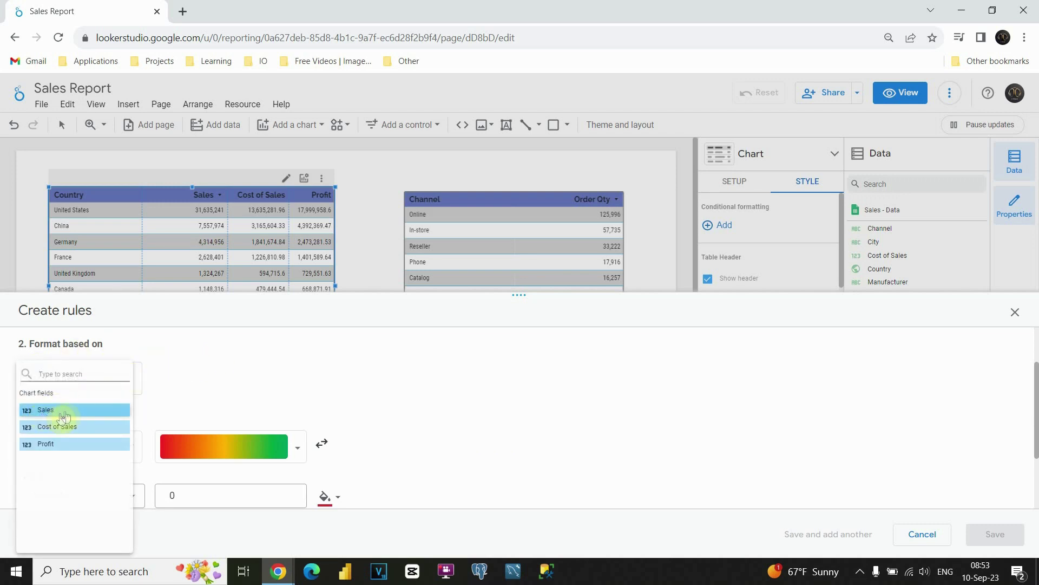